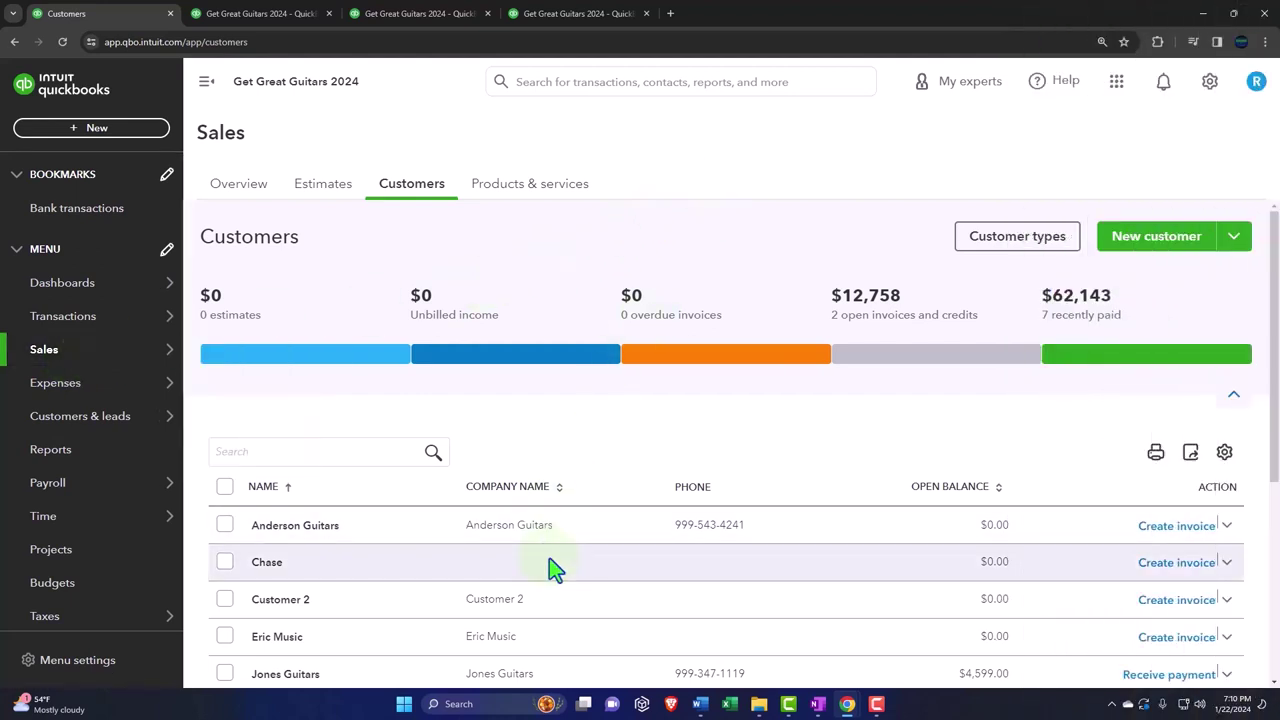
Collapse the navigation menu to give the customer list the full page width.
scroll(549, 560, down, 1)
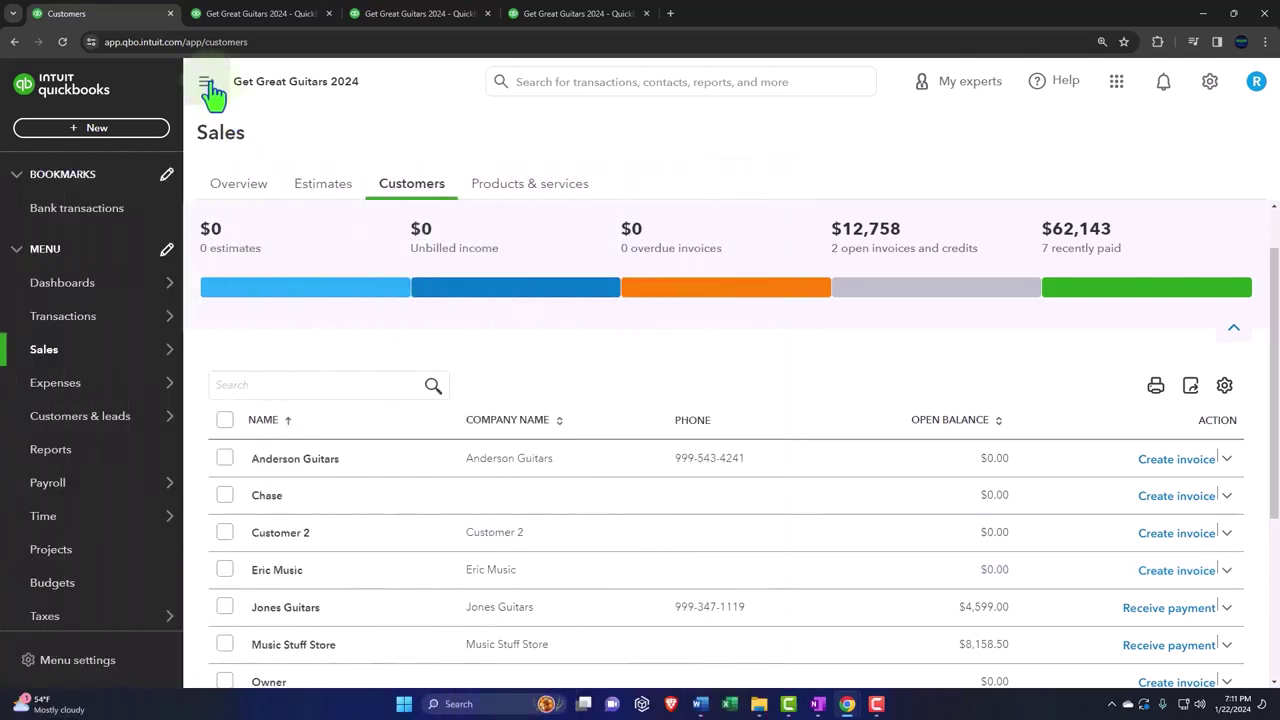
click(208, 84)
scroll(280, 390, down, 1)
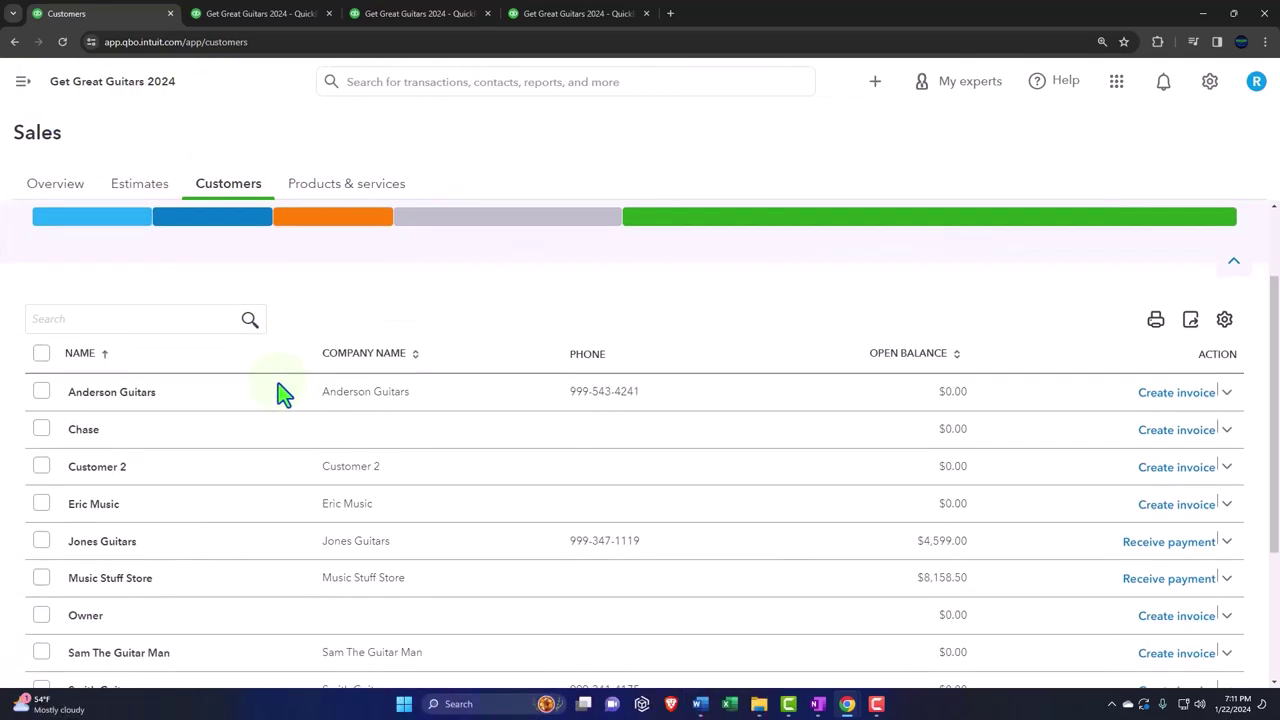
Open the Jones Guitars customer record and return to the customer list.
scroll(283, 395, down, 1)
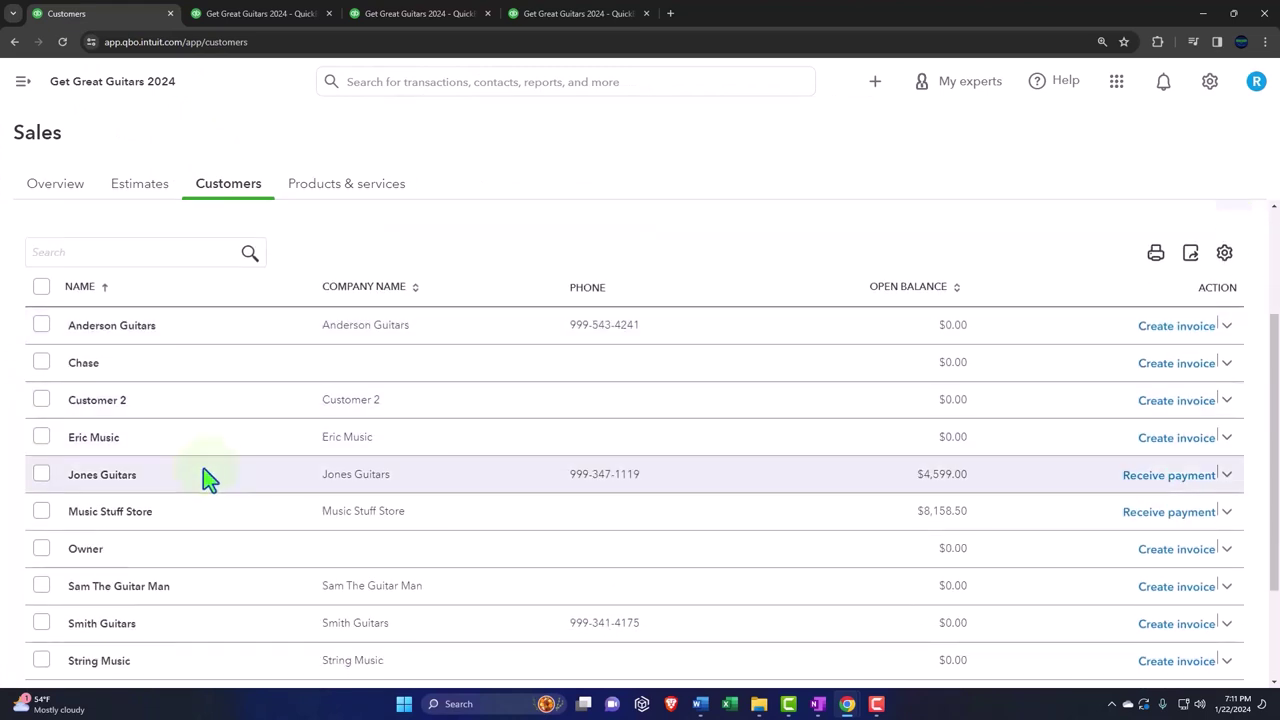
click(203, 477)
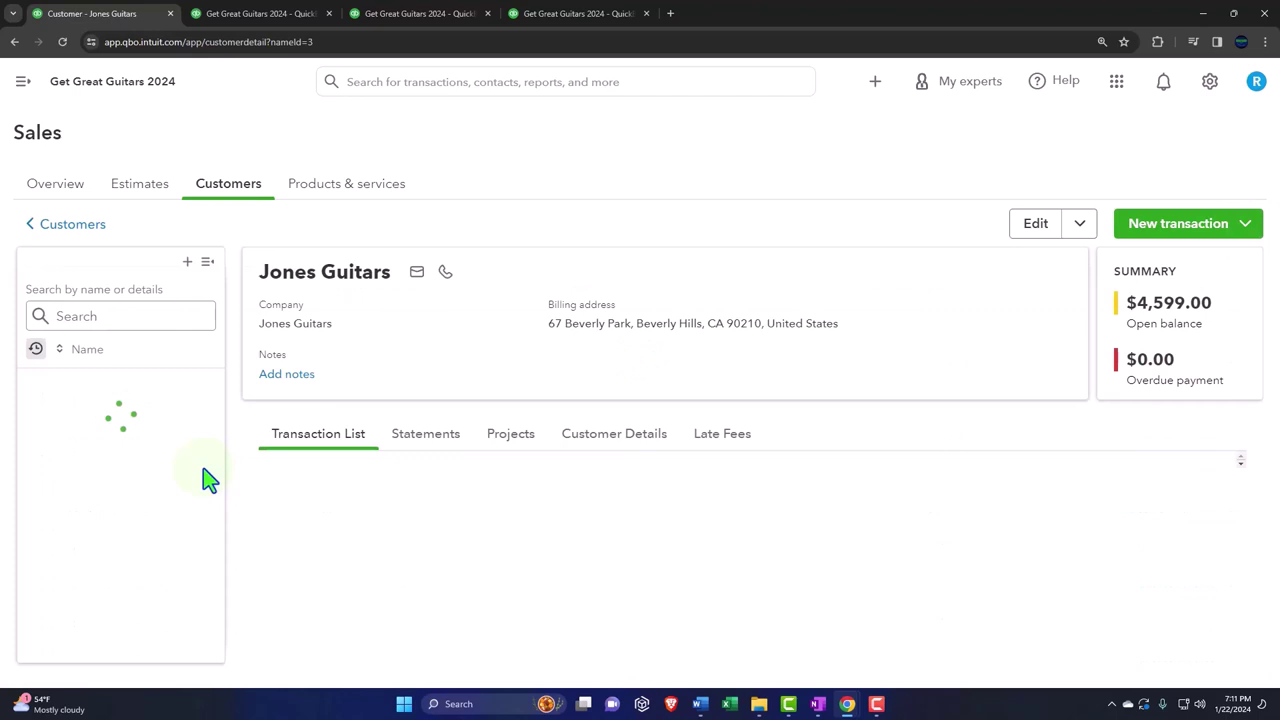
click(88, 232)
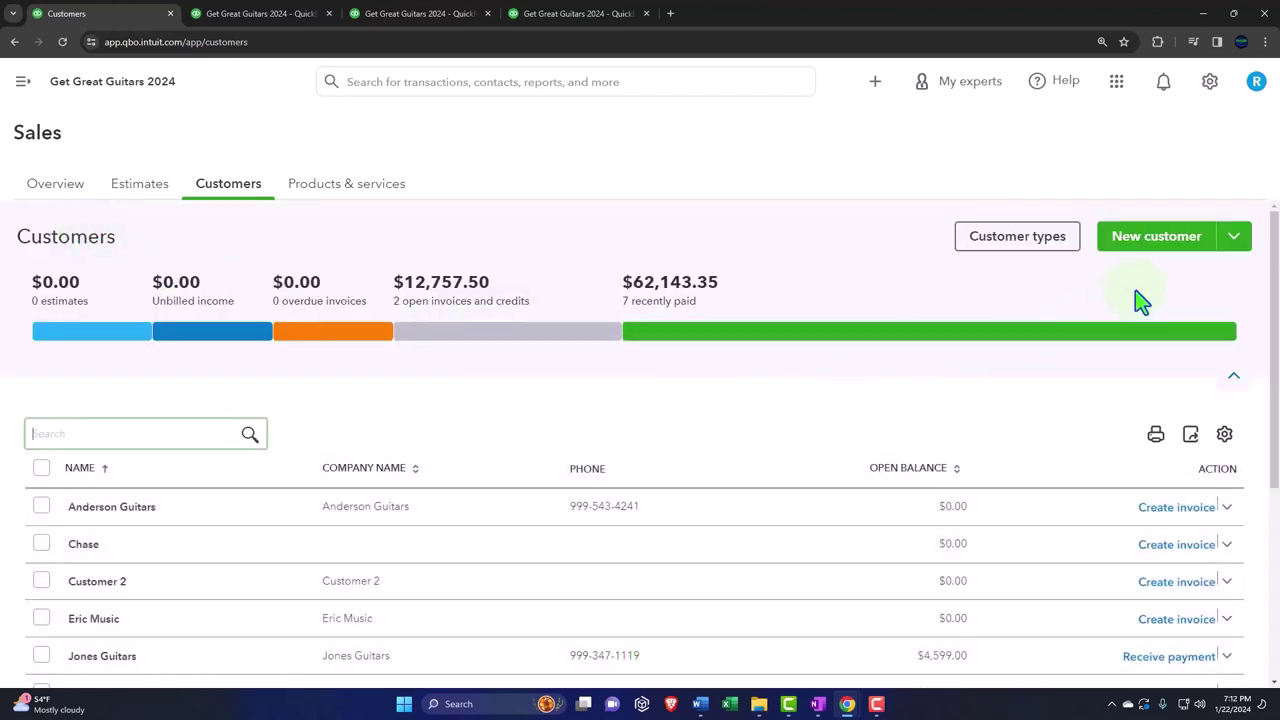
Start a new customer with 3005 as the company name and customer display name.
click(1172, 254)
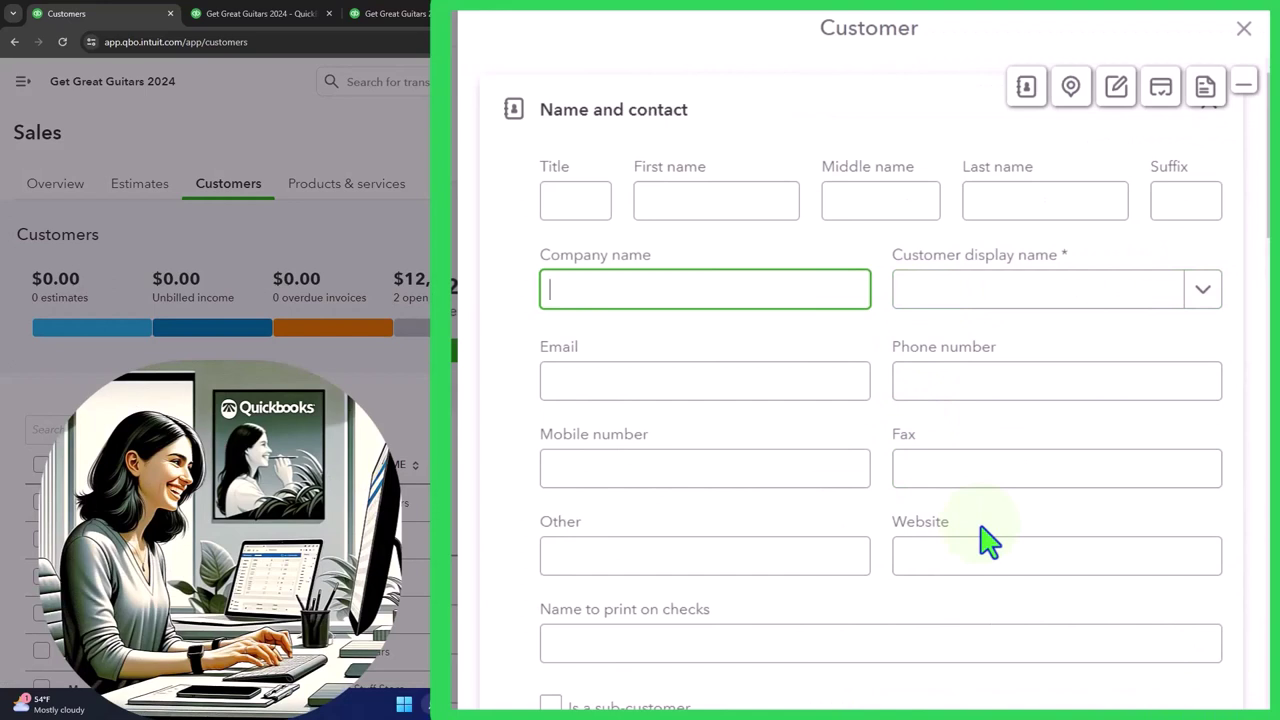
text(3005)
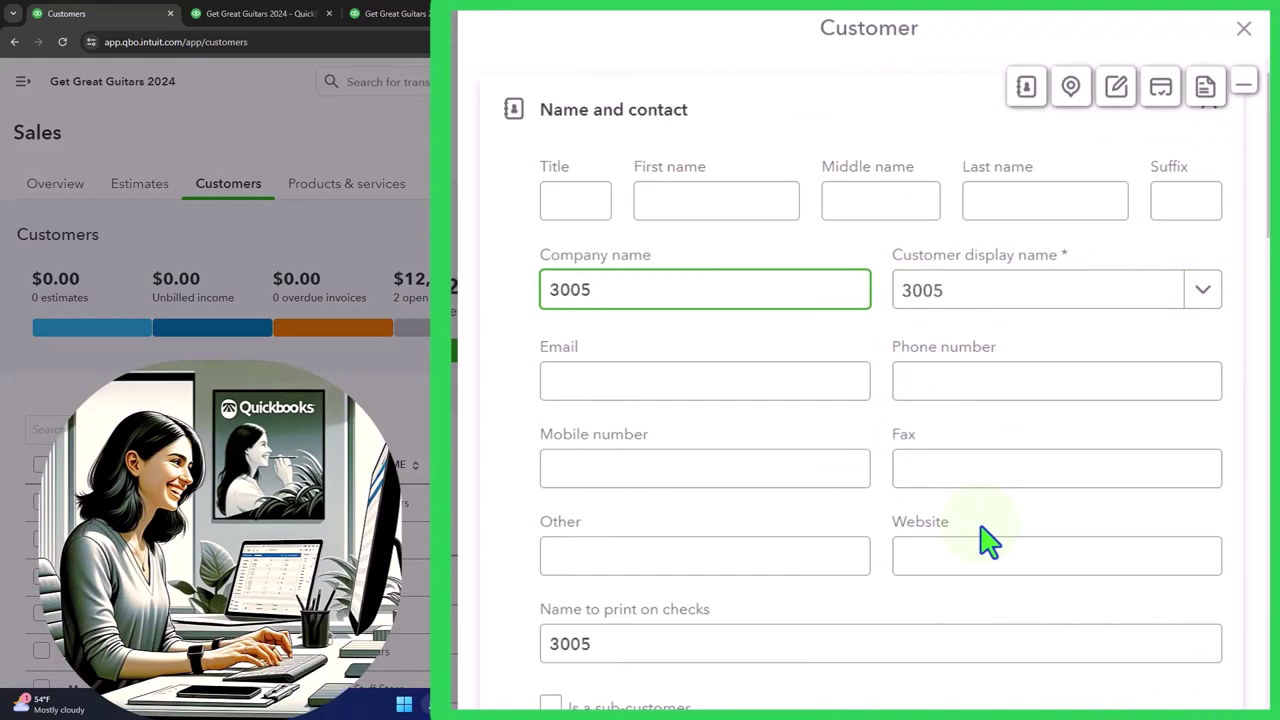
key(Tab)
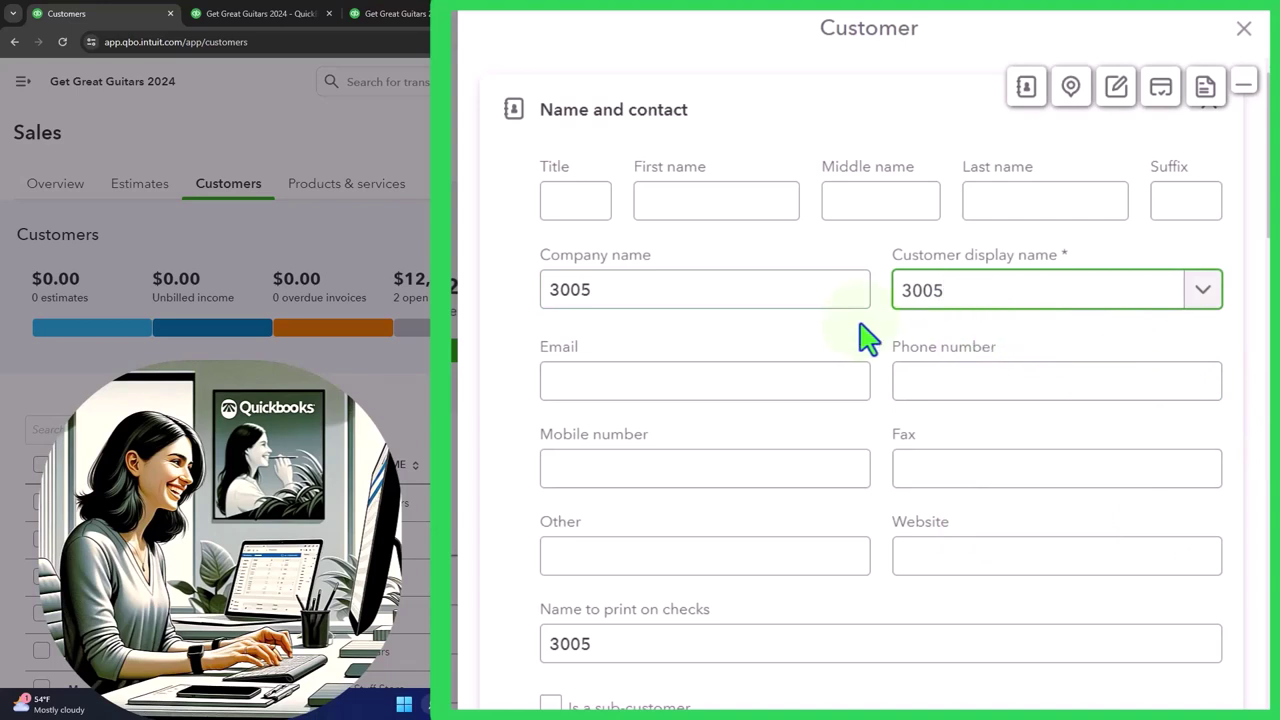
Make customer 3005 a sub-customer with Jones Guitars as the parent customer.
scroll(846, 388, down, 1)
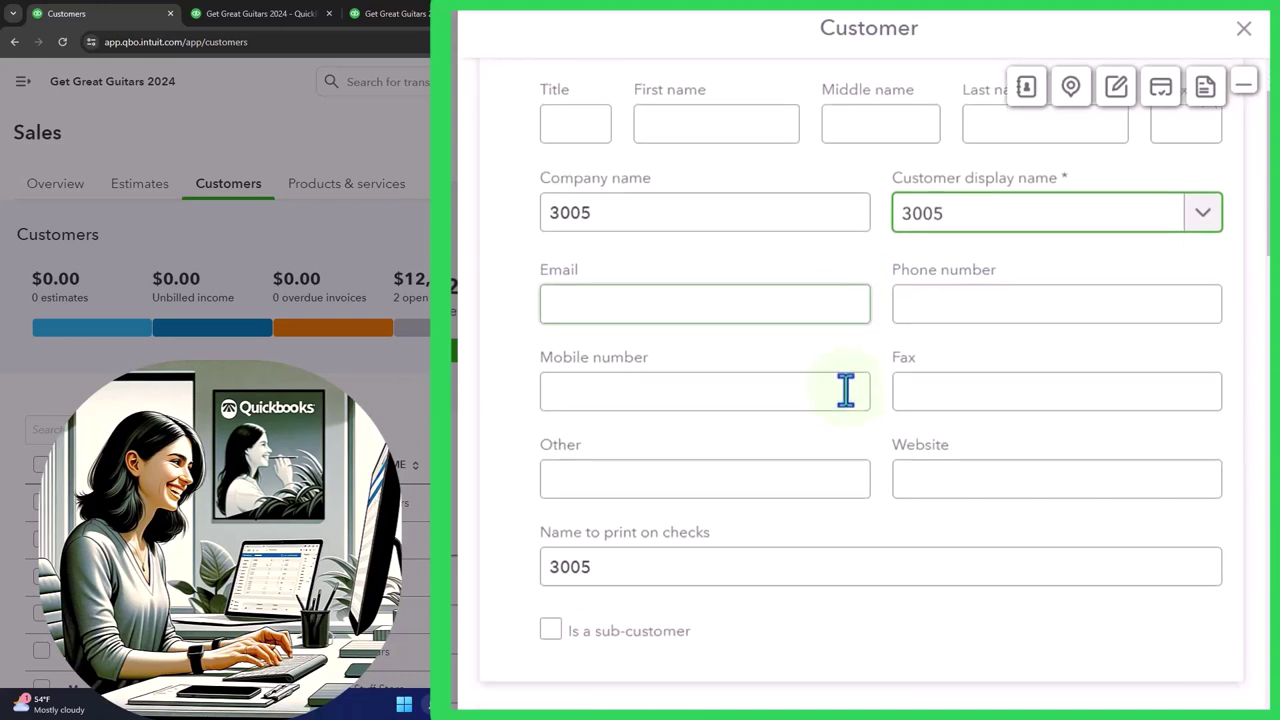
scroll(846, 388, down, 1)
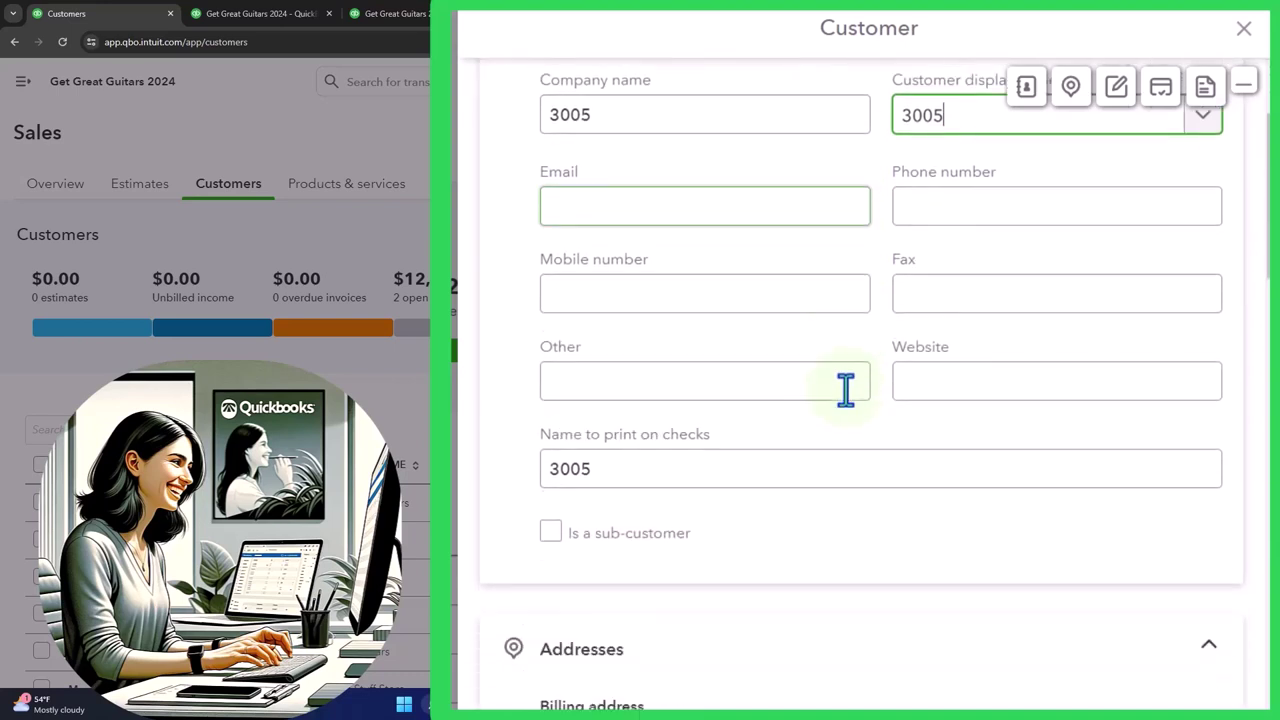
click(551, 535)
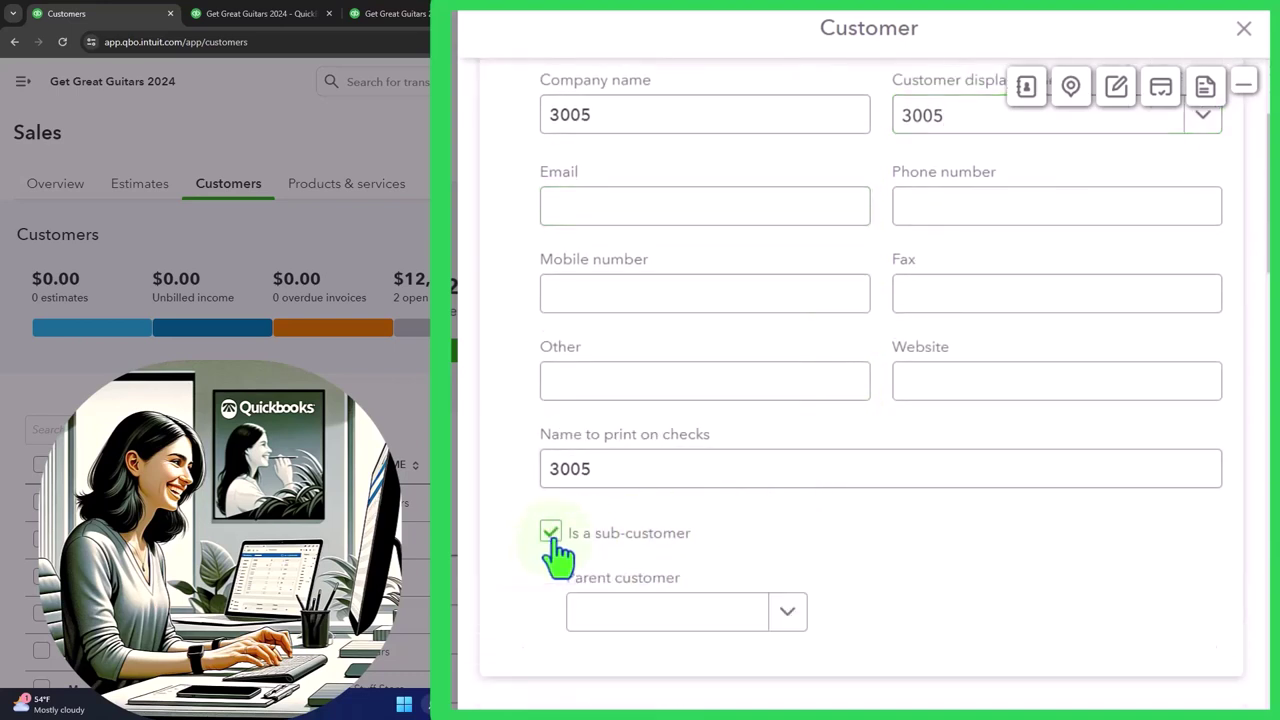
scroll(556, 555, down, 1)
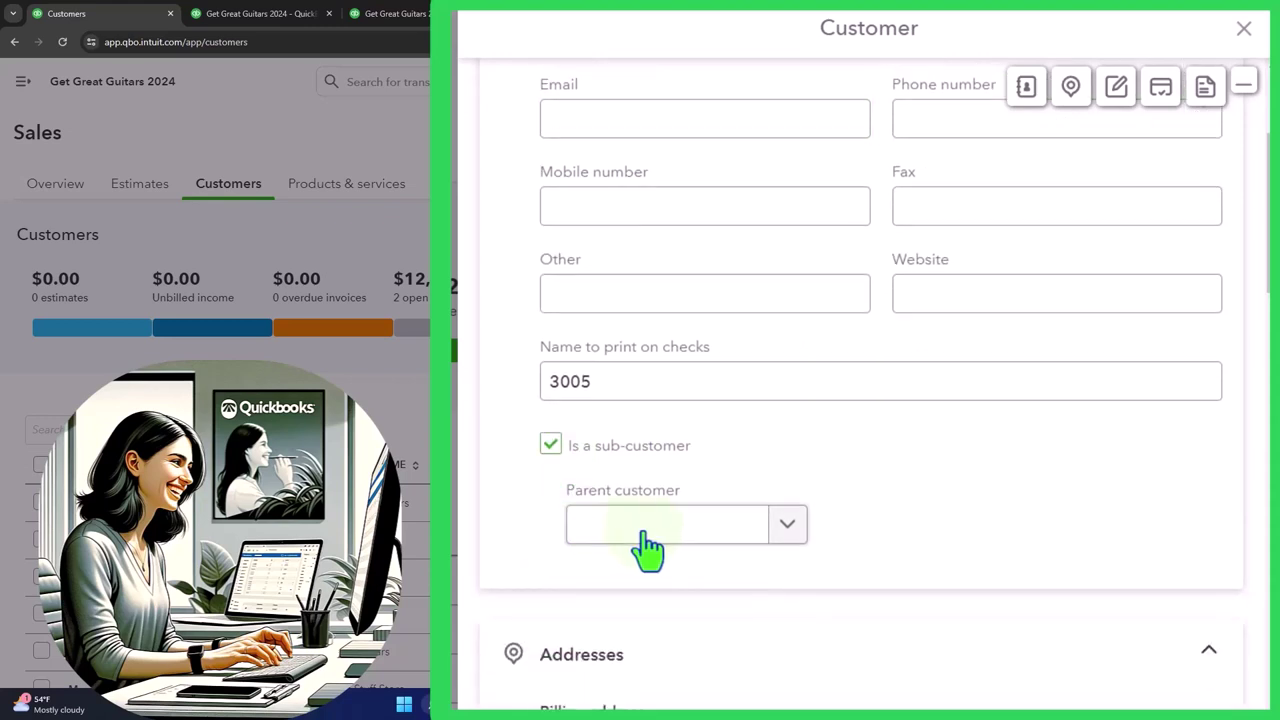
click(797, 537)
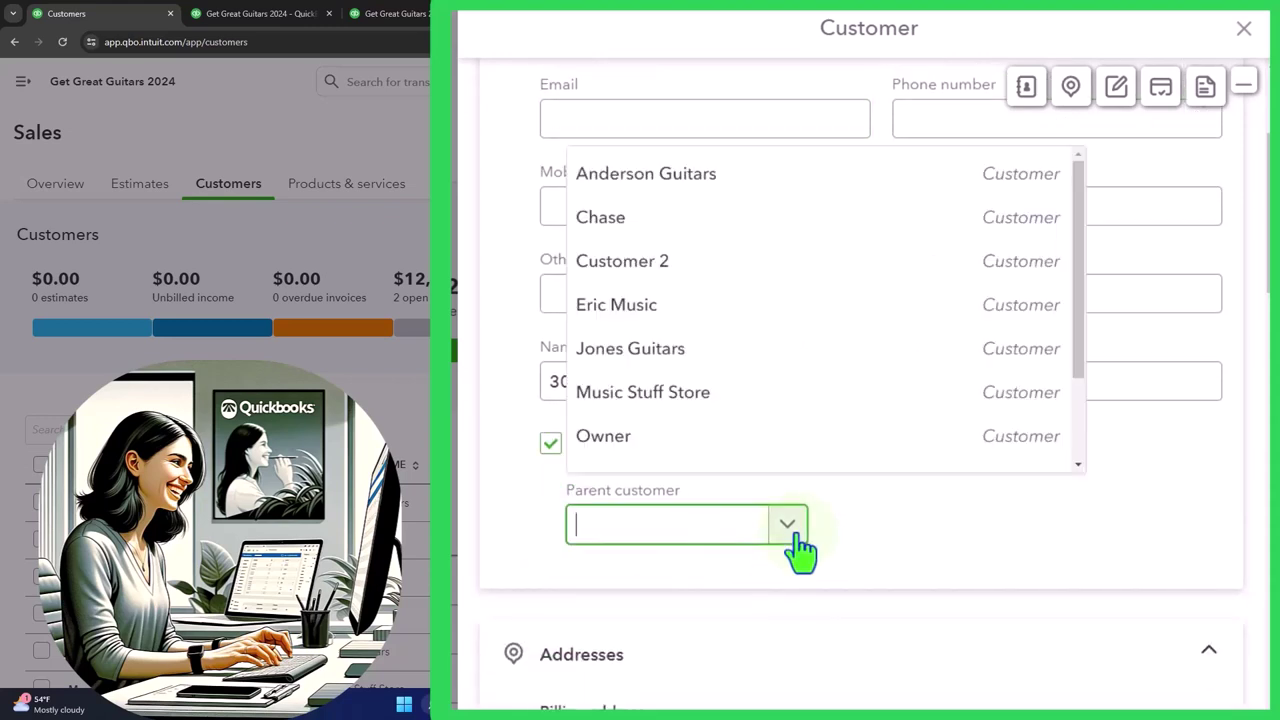
click(672, 352)
scroll(675, 370, down, 2)
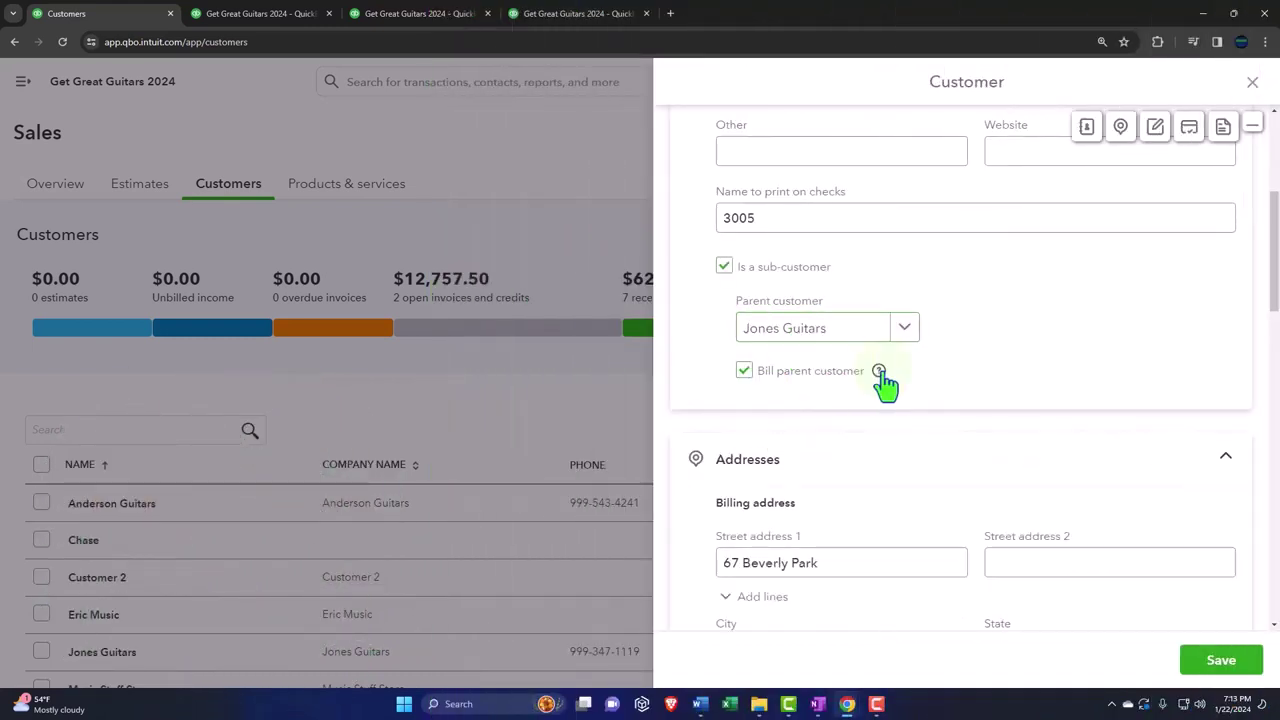
Open and close the help article on the bill parent customer option, and save sub-customer 3005.
click(878, 371)
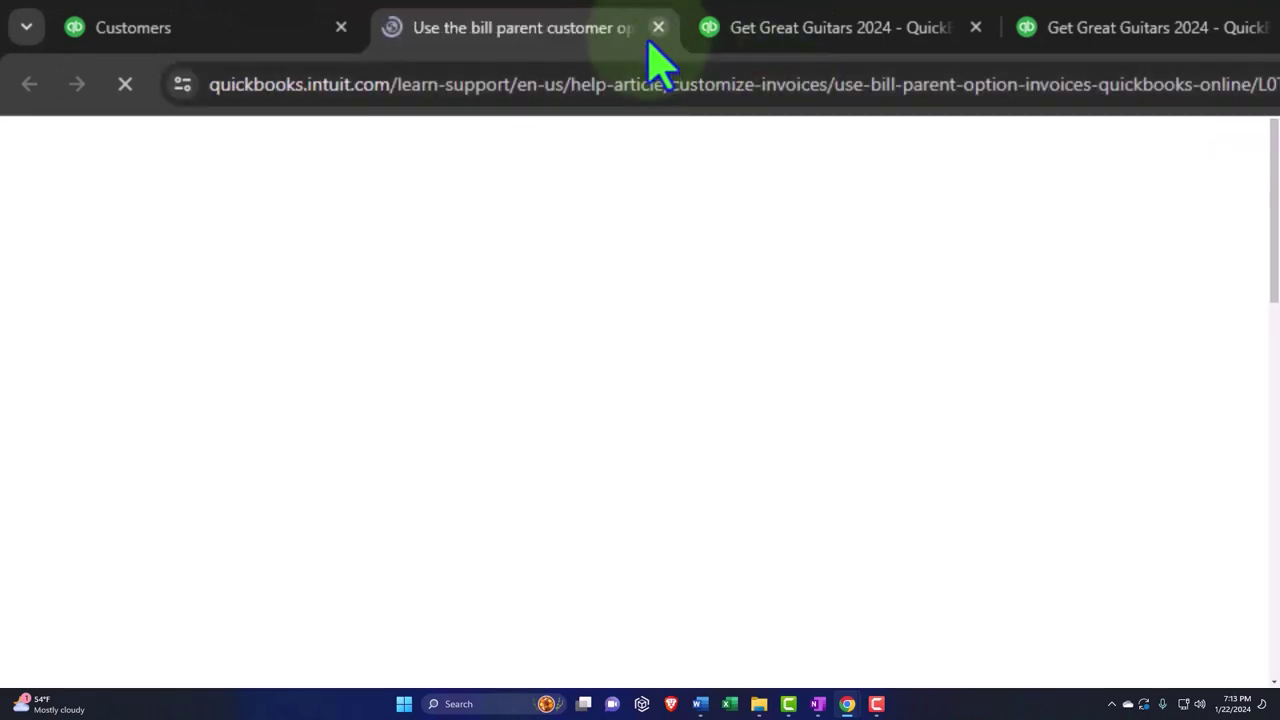
click(658, 27)
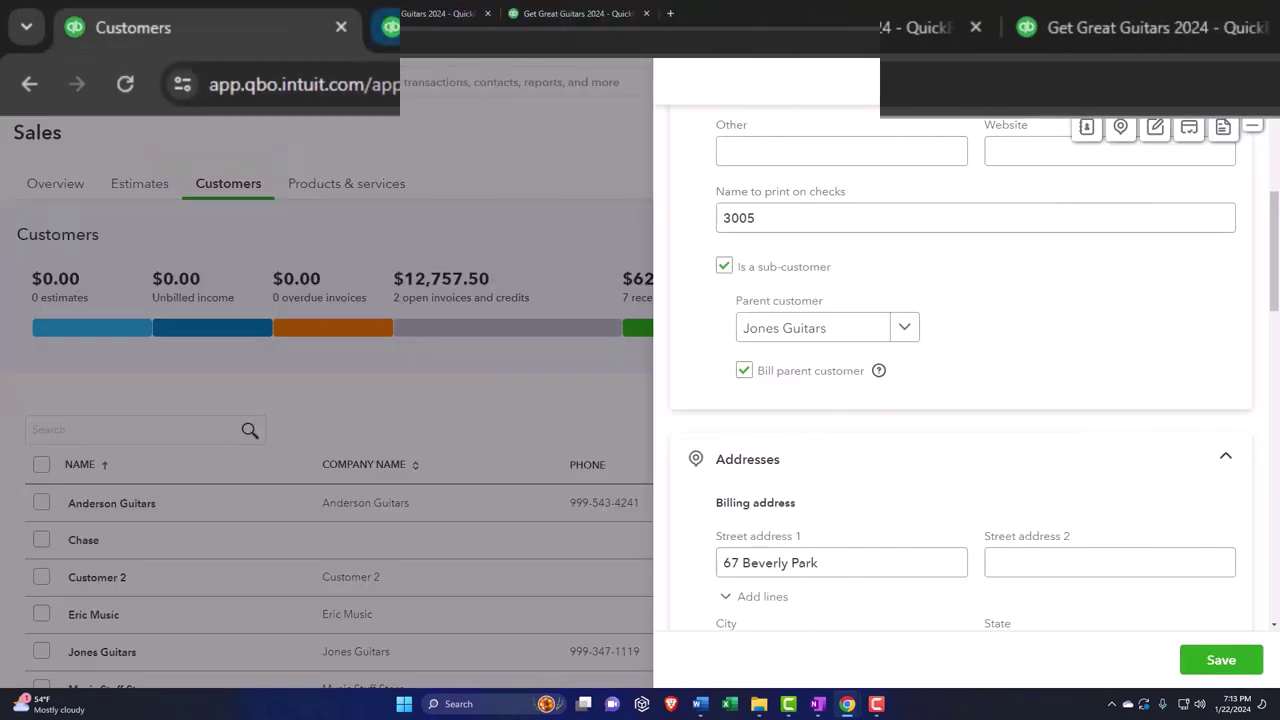
scroll(1057, 694, down, 1)
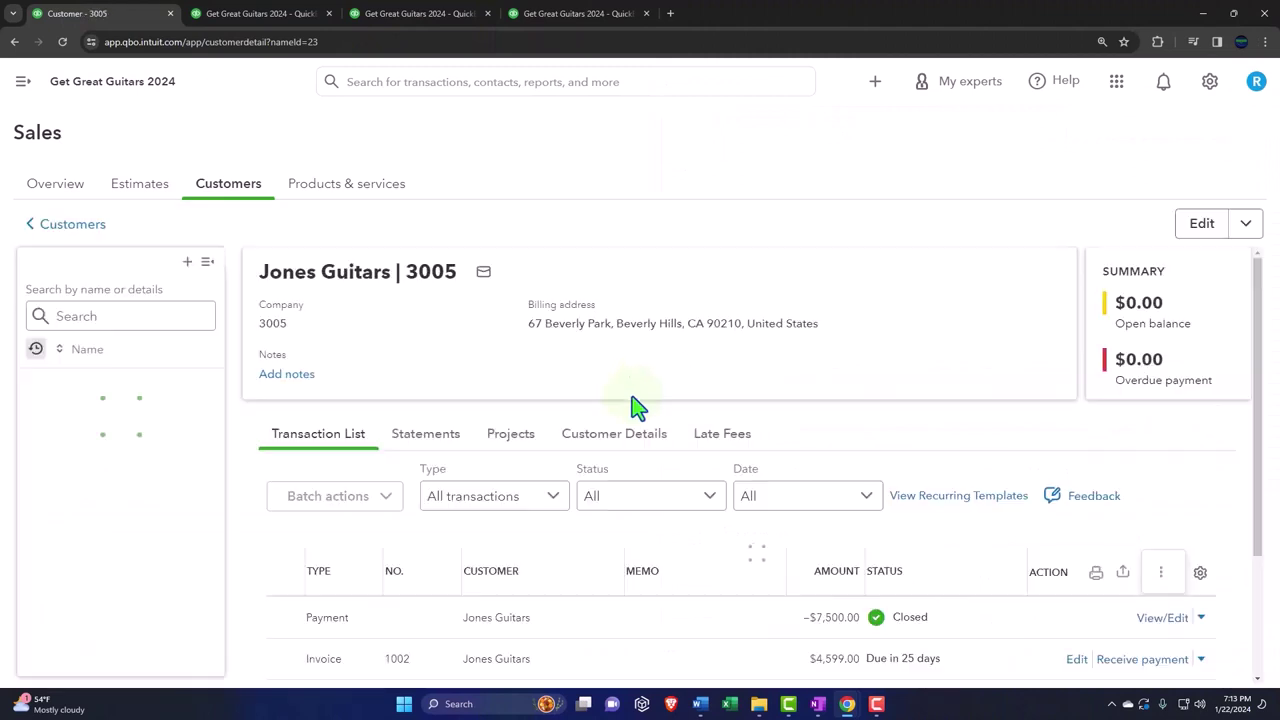
Look over the transaction list of sub-customer 3005 and return to the customer list to check where it is placed.
scroll(620, 438, down, 1)
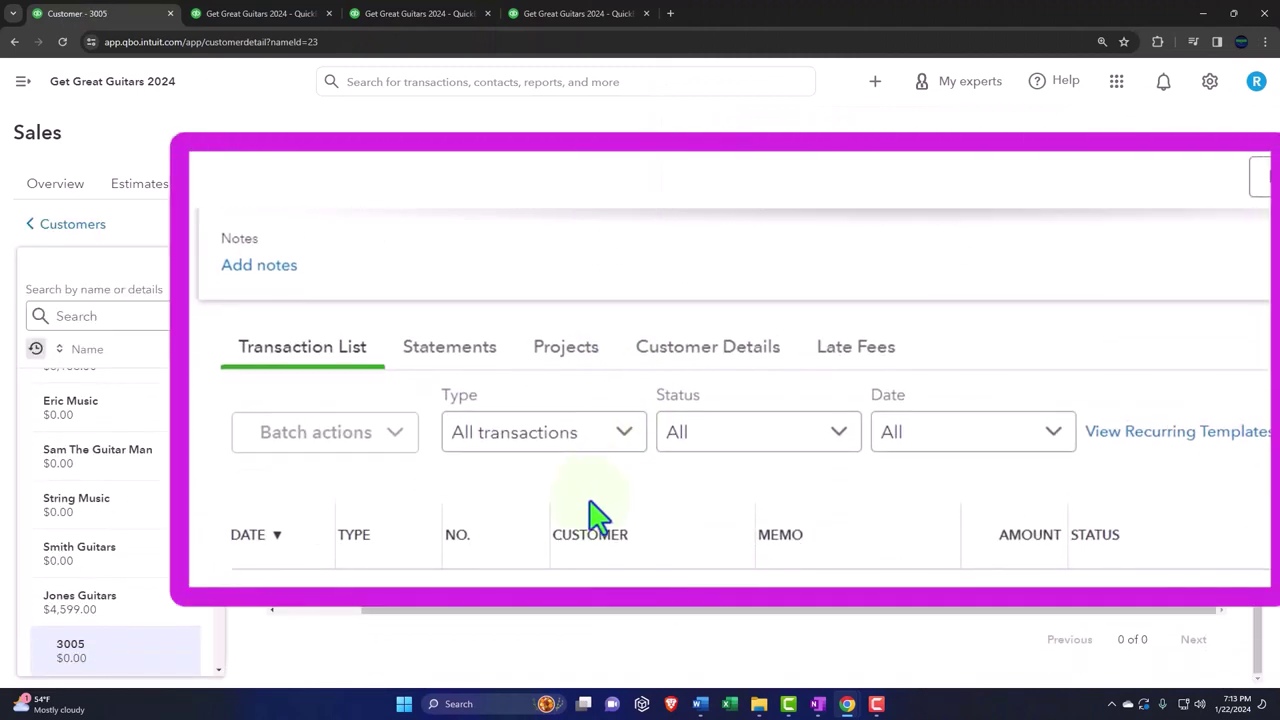
click(452, 352)
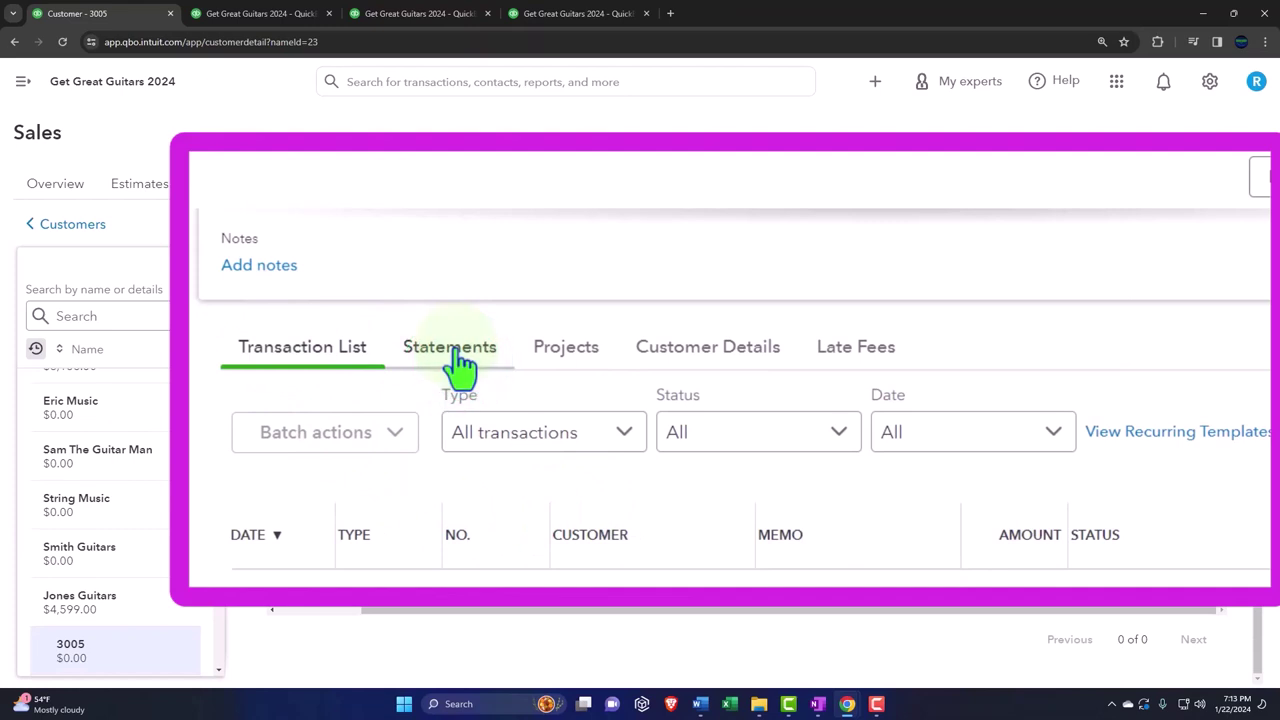
click(75, 228)
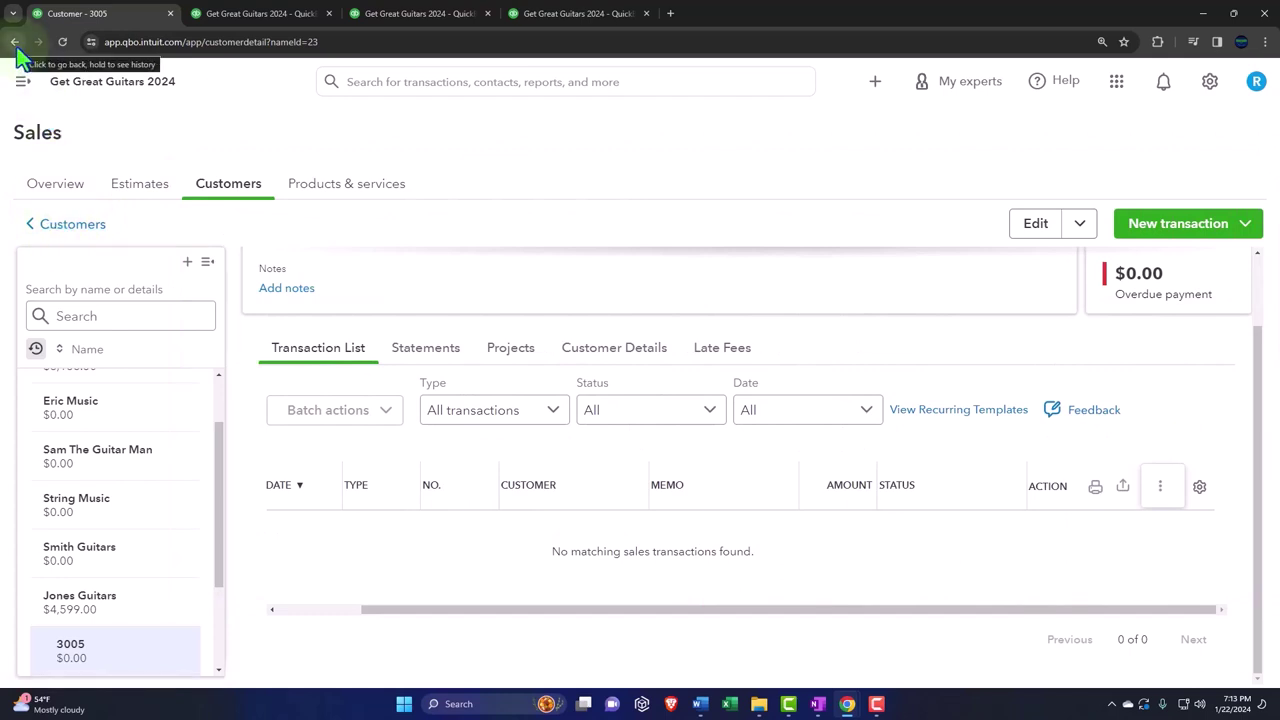
click(53, 223)
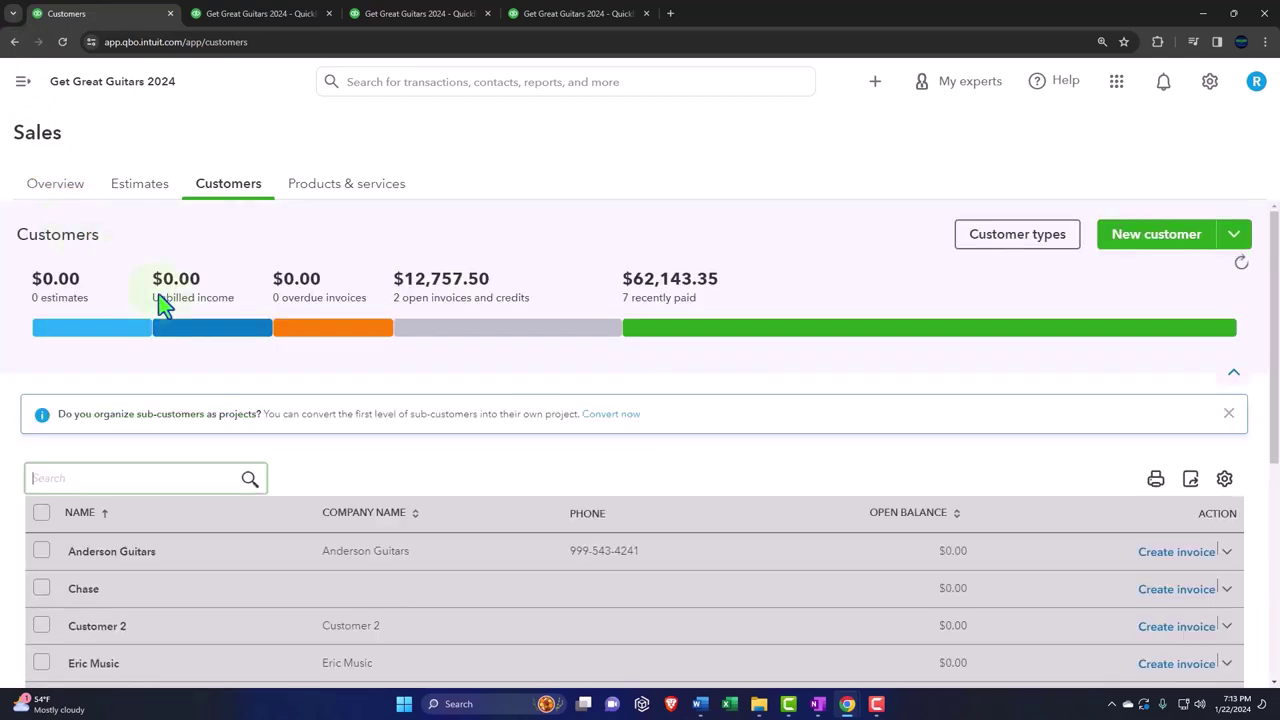
scroll(199, 340, down, 2)
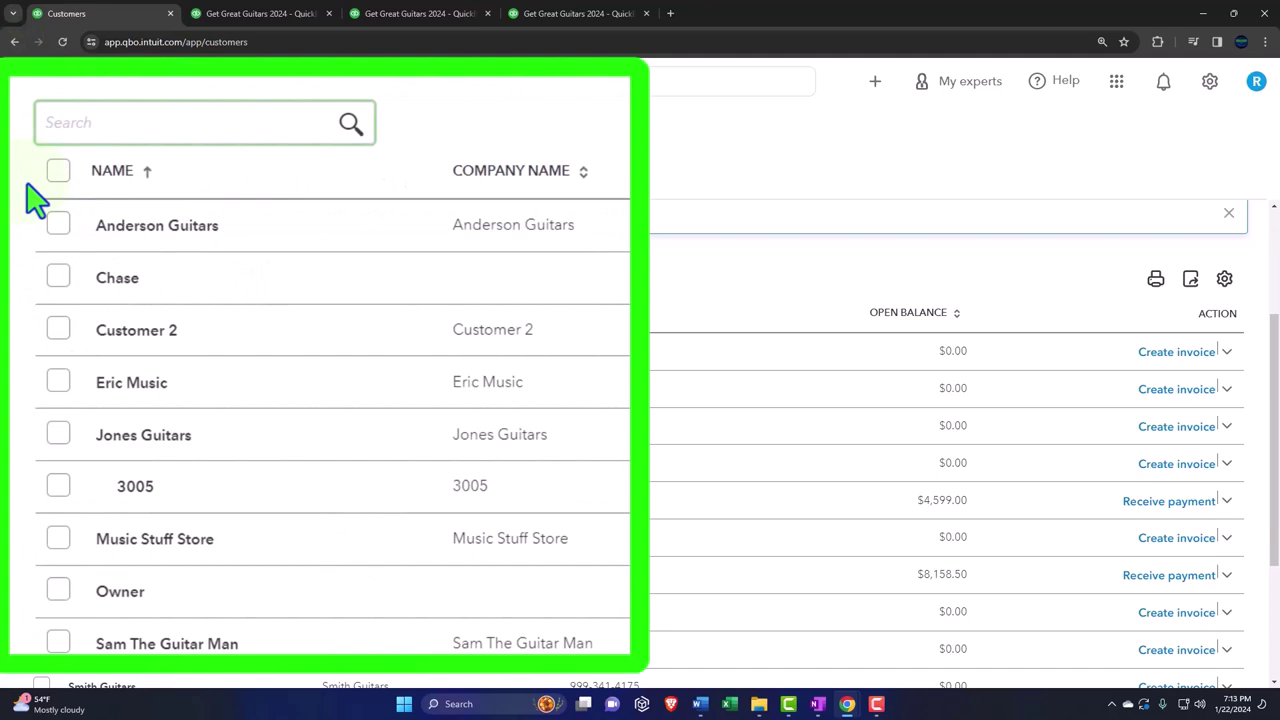
scroll(40, 229, down, 1)
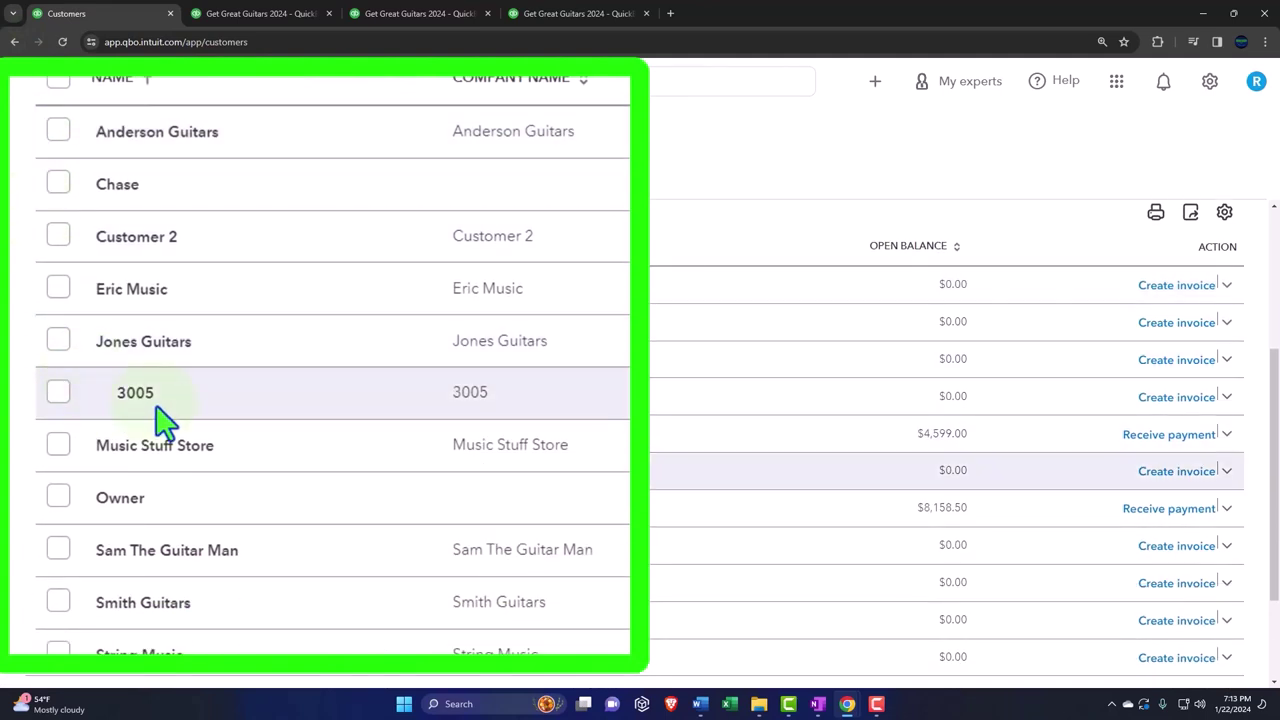
scroll(160, 420, down, 3)
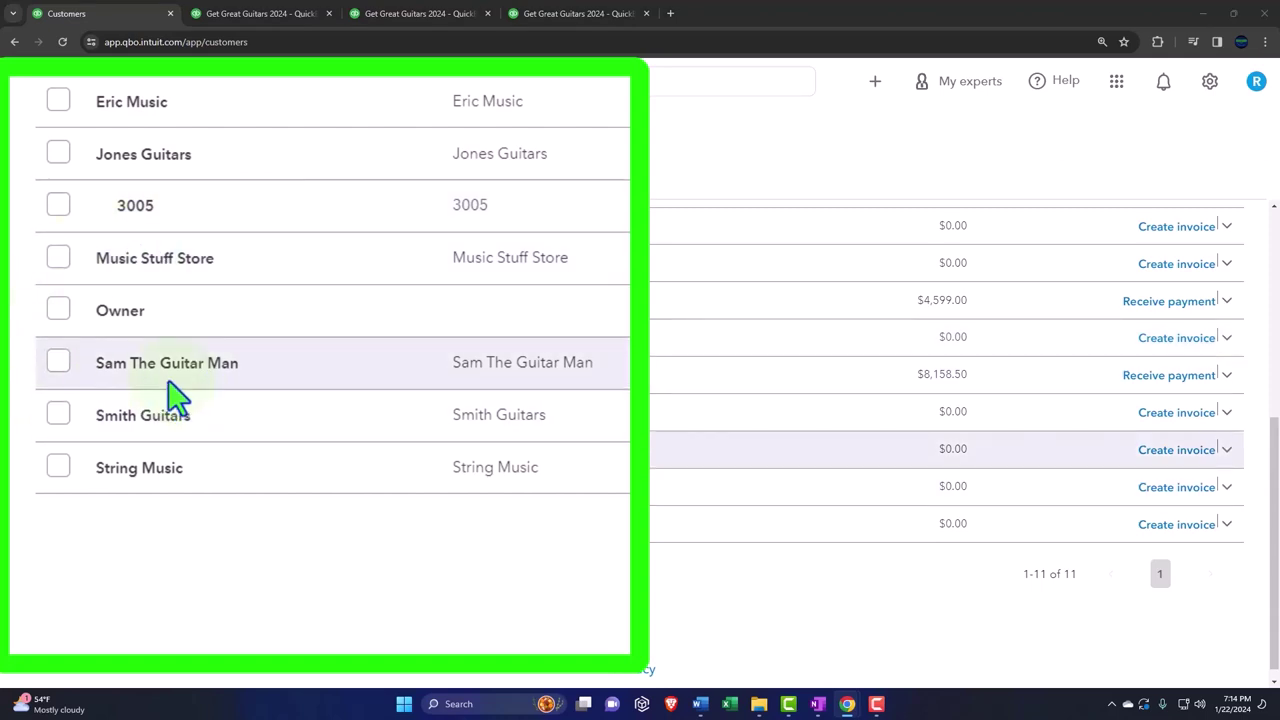
Start another new customer with 4002 as the company name and customer display name.
scroll(126, 471, up, 5)
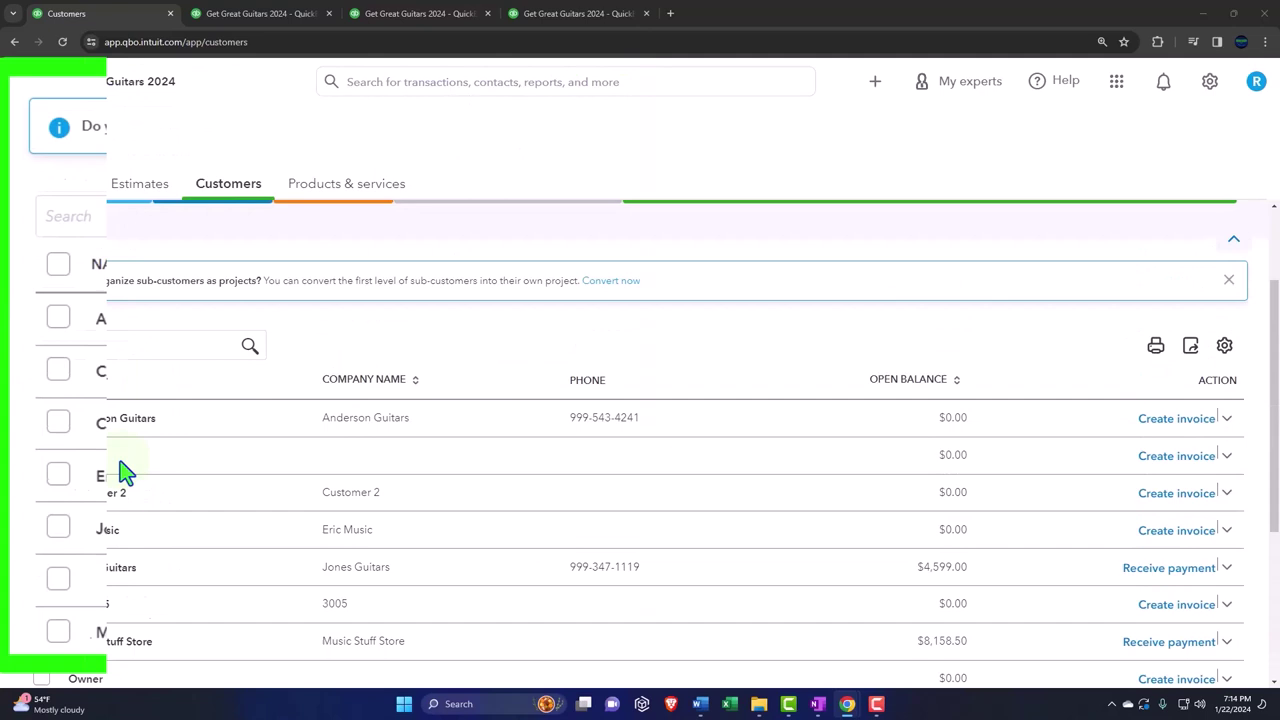
click(1153, 240)
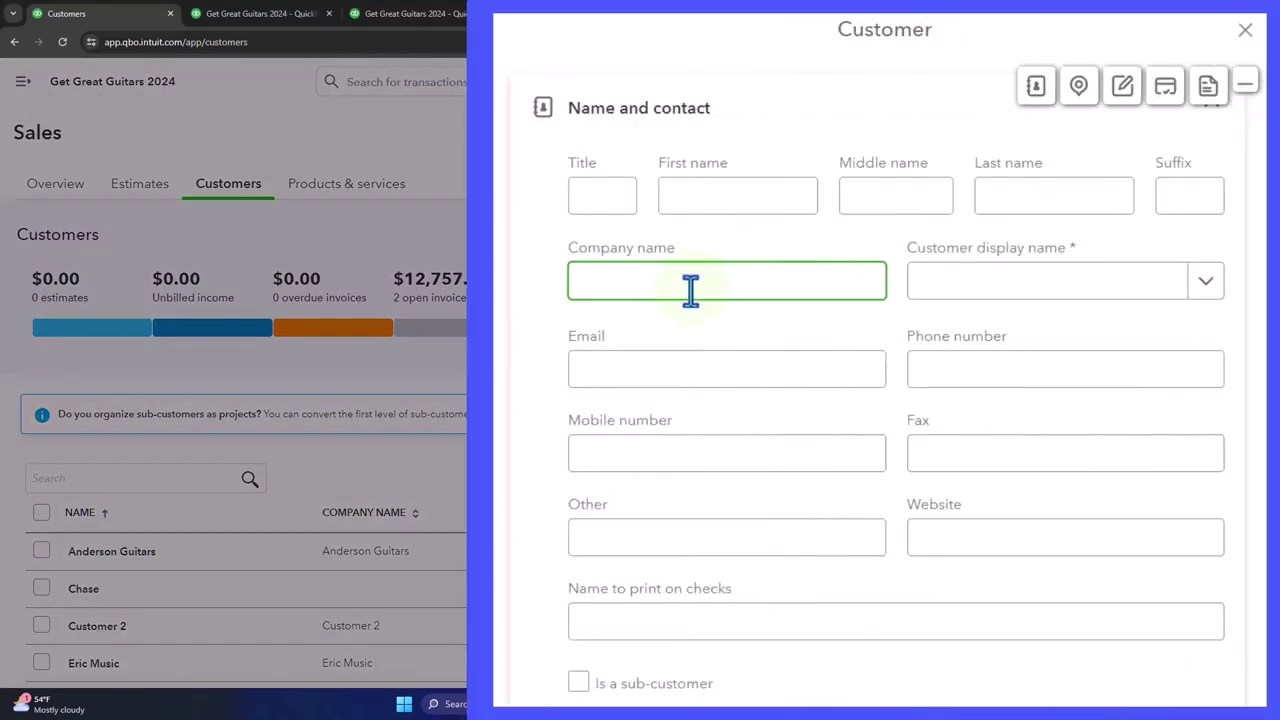
text(4002)
key(Tab)
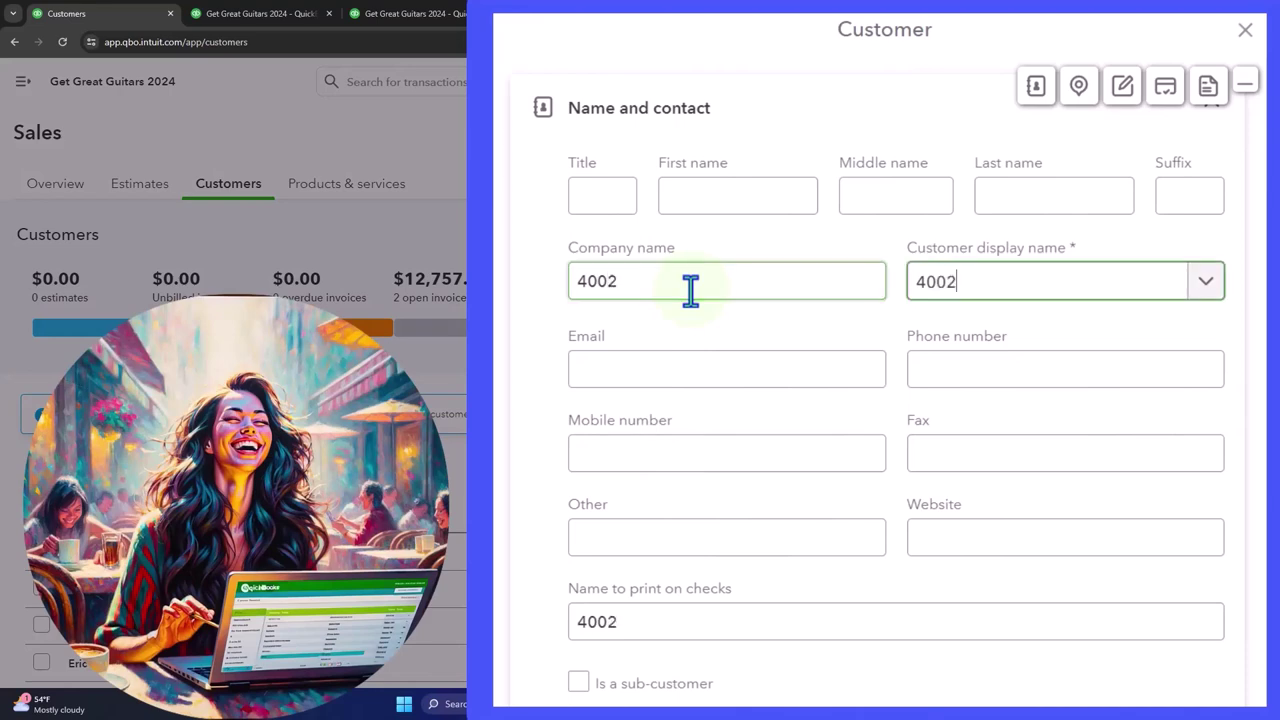
Mark customer 4002 as a sub-customer.
scroll(692, 300, down, 3)
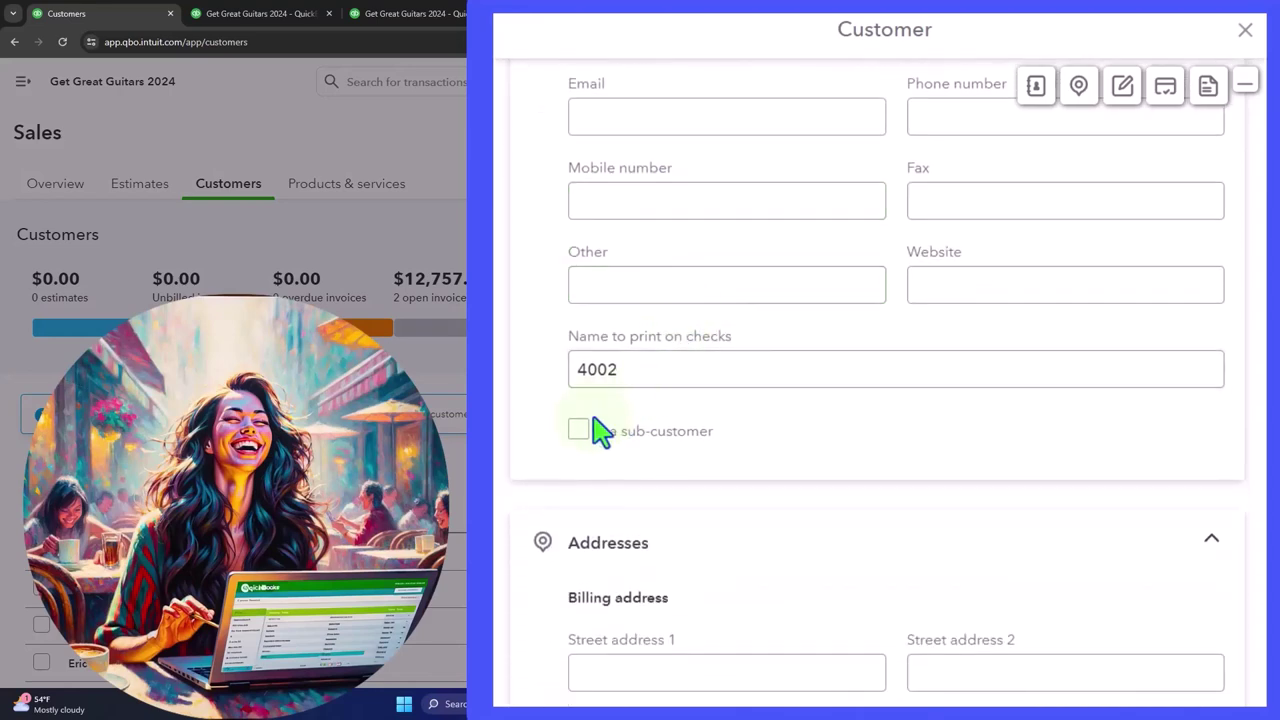
click(578, 430)
scroll(600, 343, down, 2)
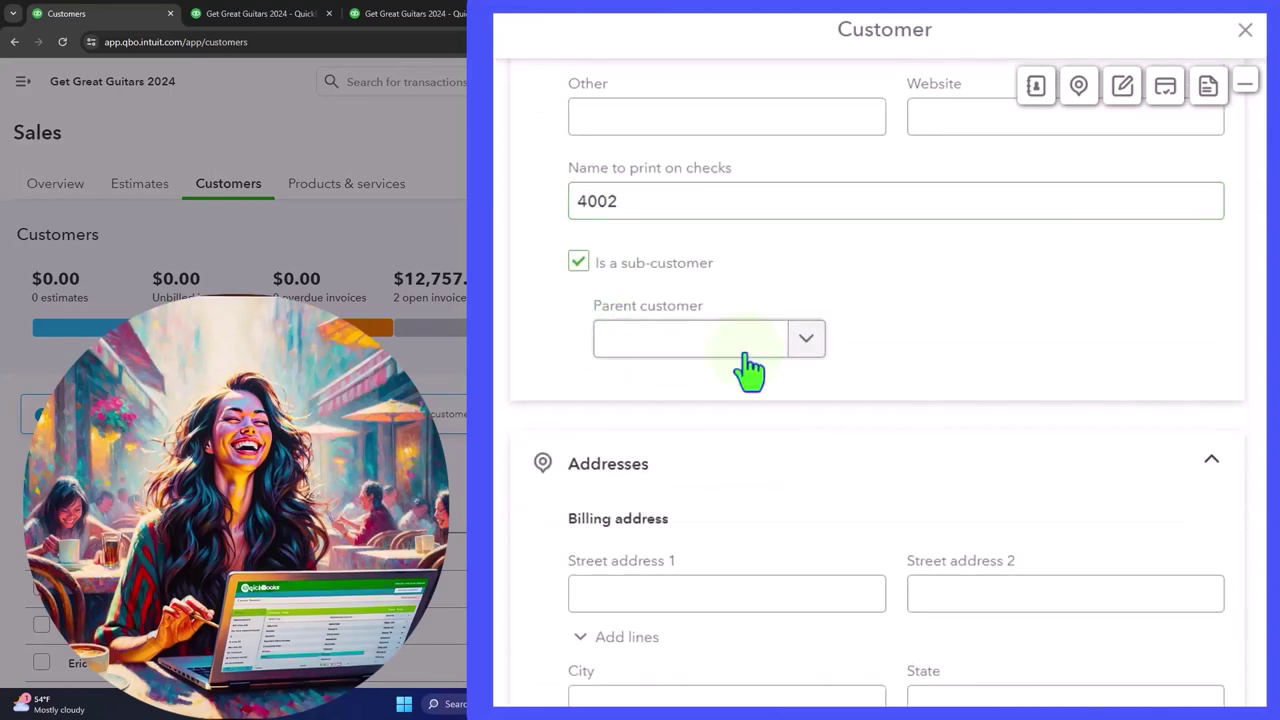
Try to assign Sam The Guitar Man as the parent customer of 4002.
click(740, 345)
text(sam)
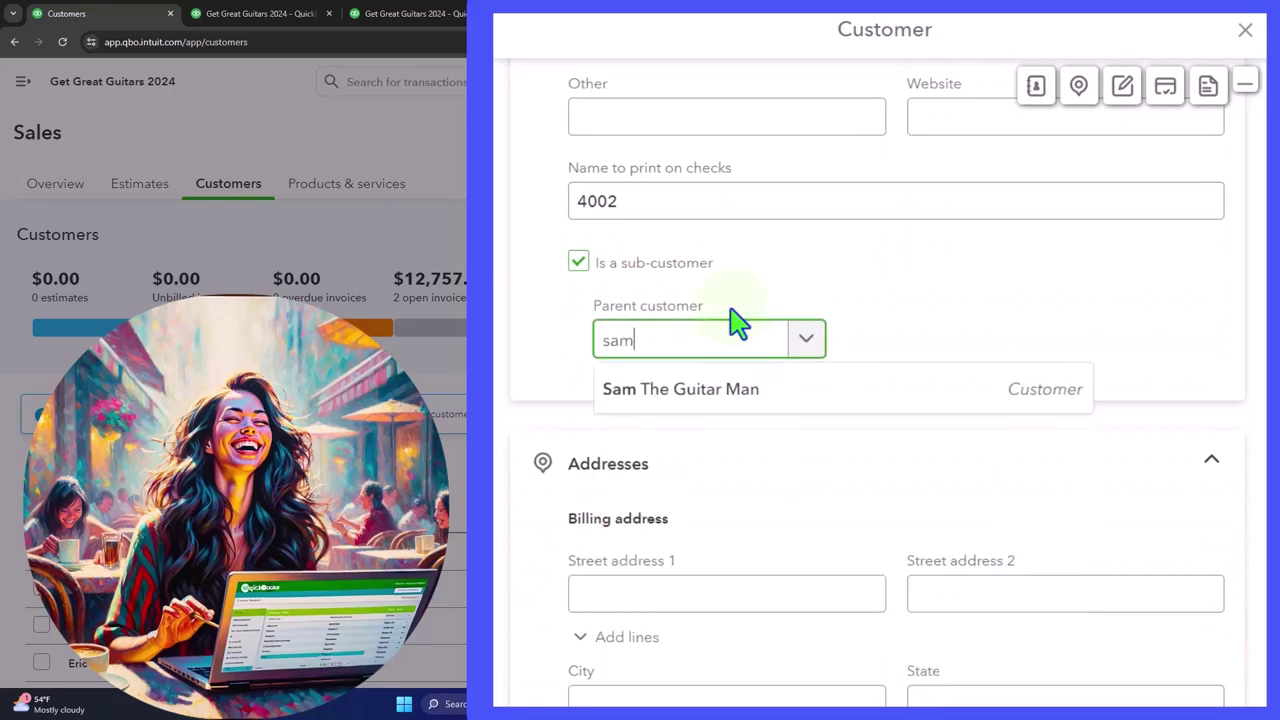
key(Down)
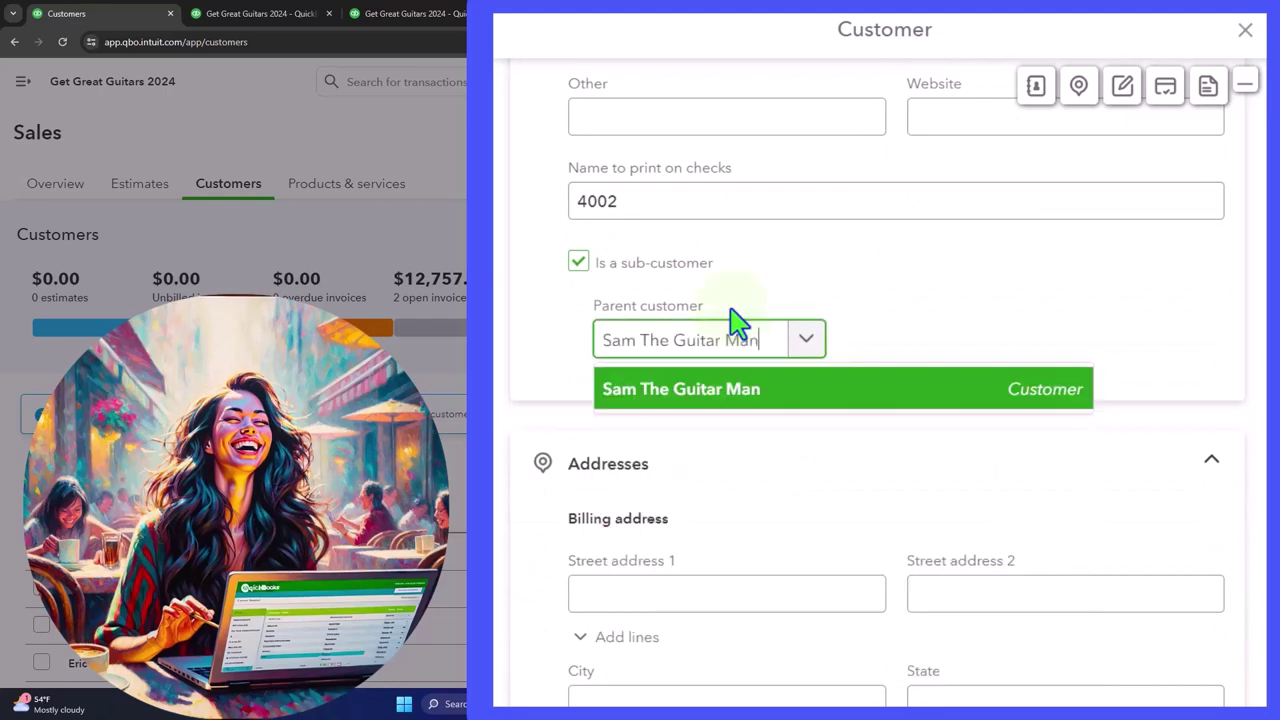
key(Tab)
Set Sam The Guitar Man as the parent customer of sub-customer 4002.
click(655, 340)
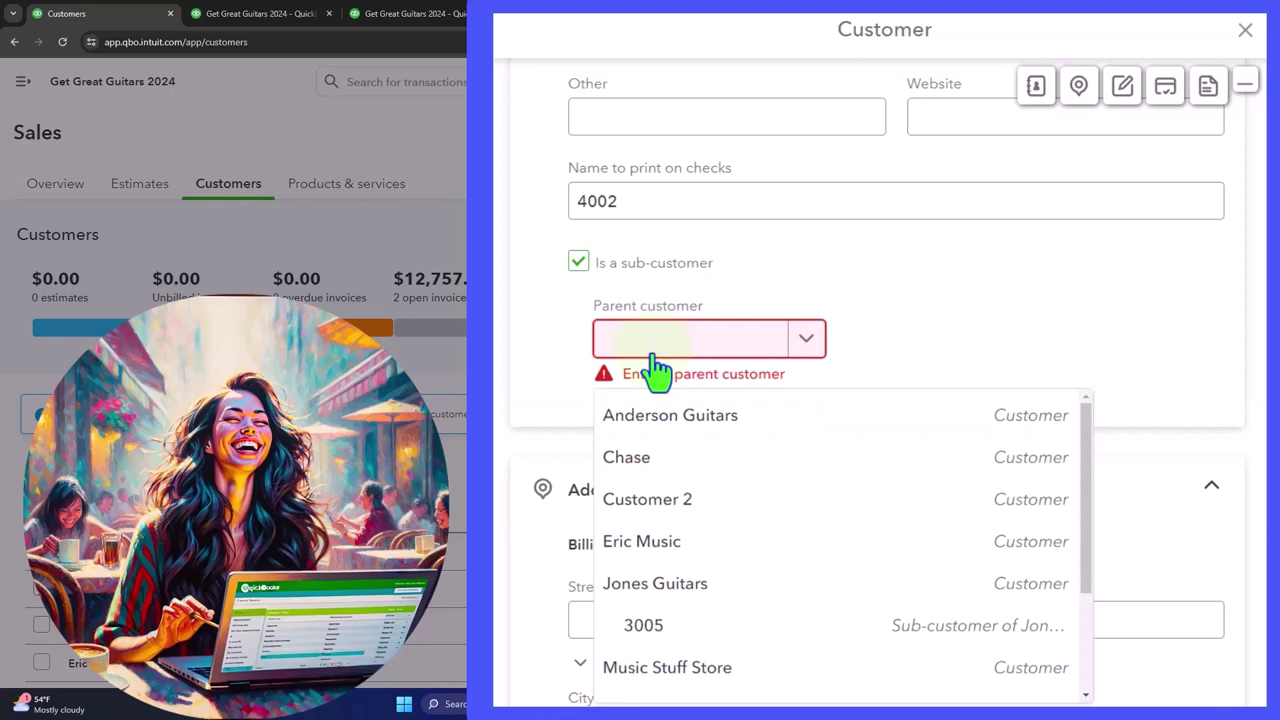
text(sam)
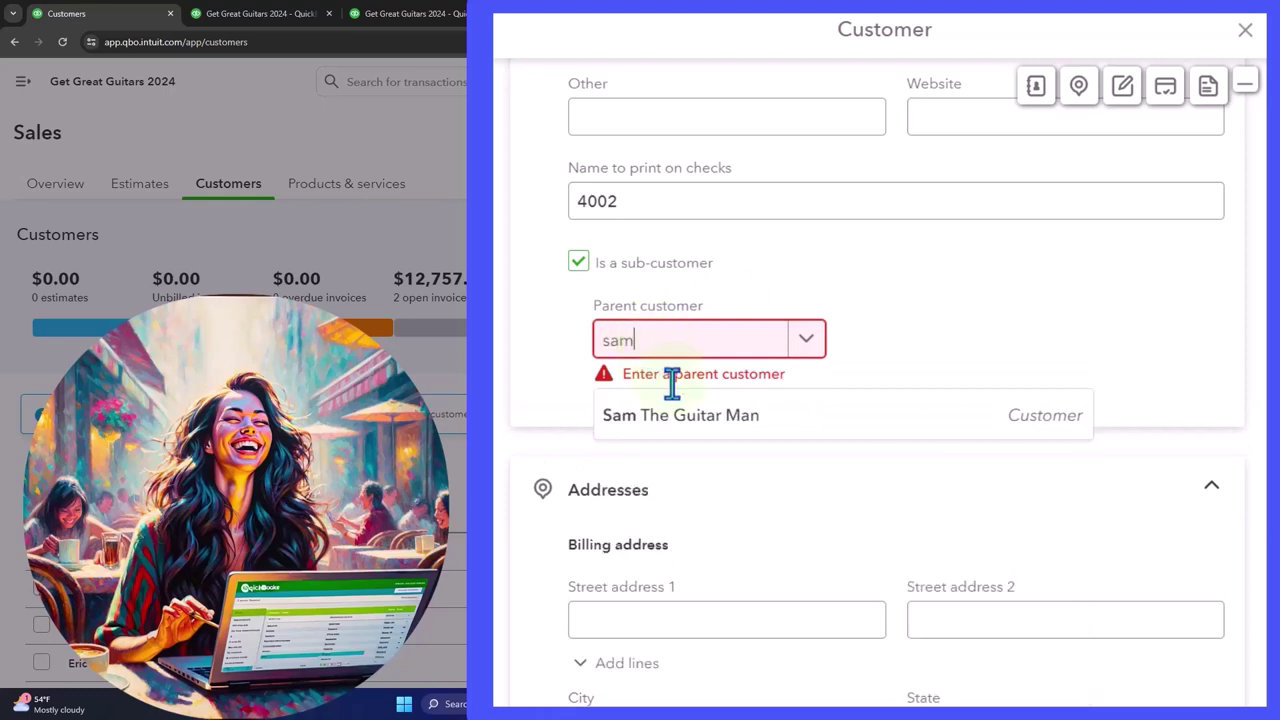
click(685, 425)
key(Tab)
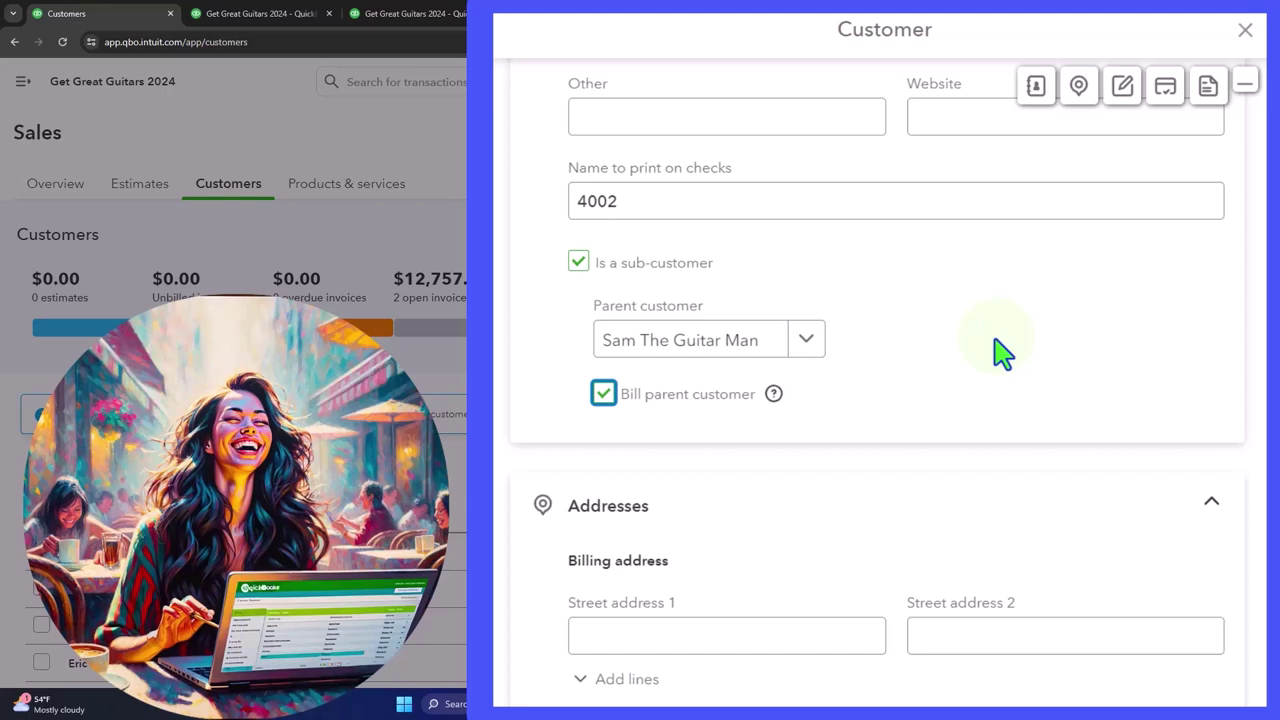
scroll(997, 340, down, 7)
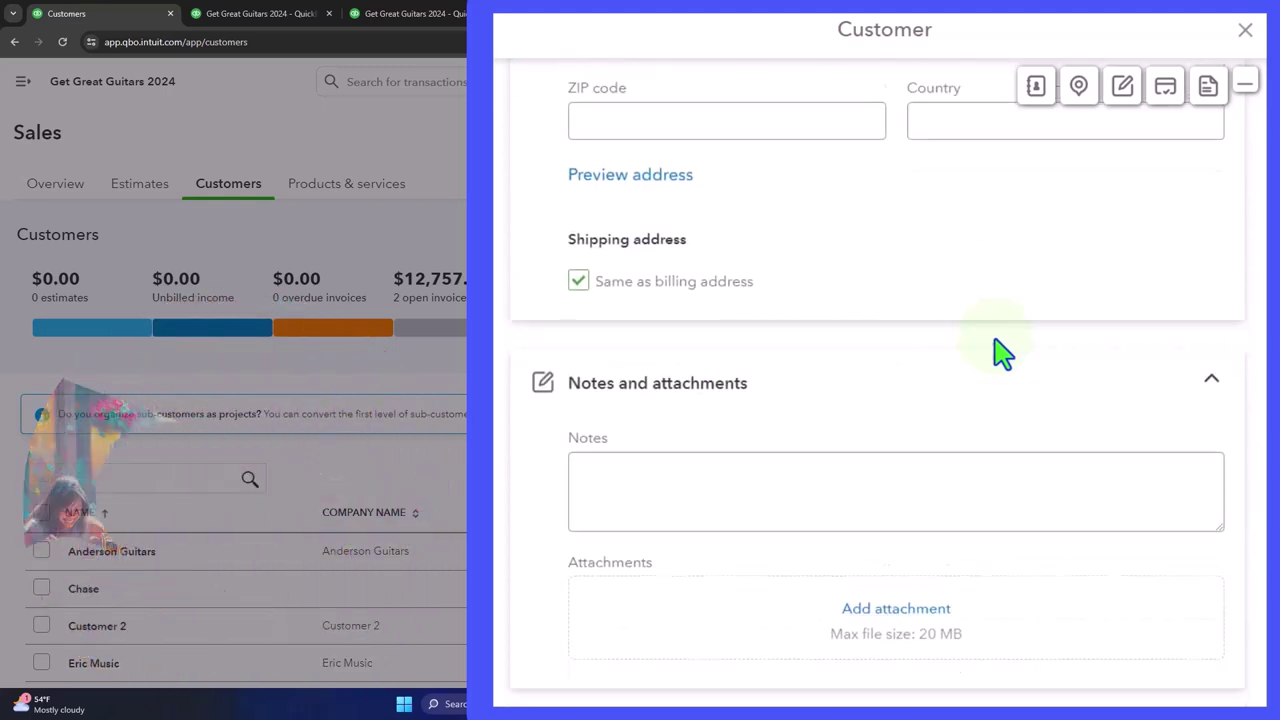
Save the new sub-customer 4002 and return to the full customer list.
scroll(1049, 477, down, 5)
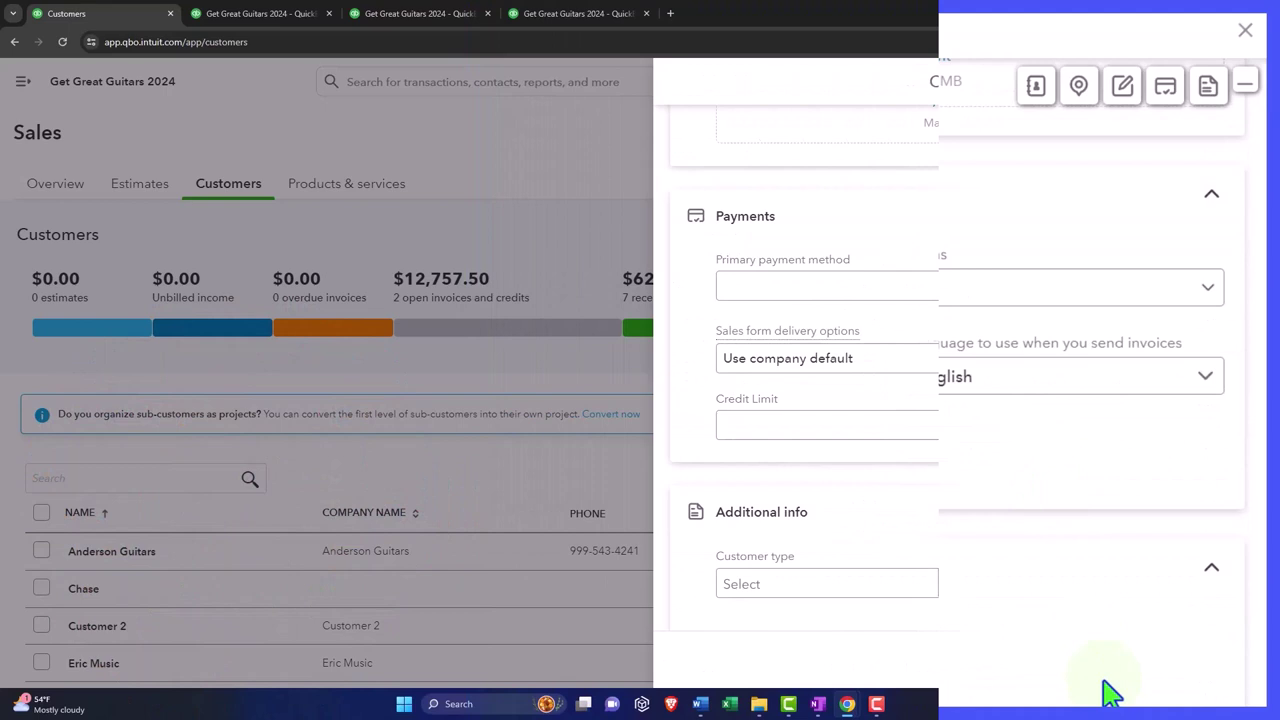
click(1206, 664)
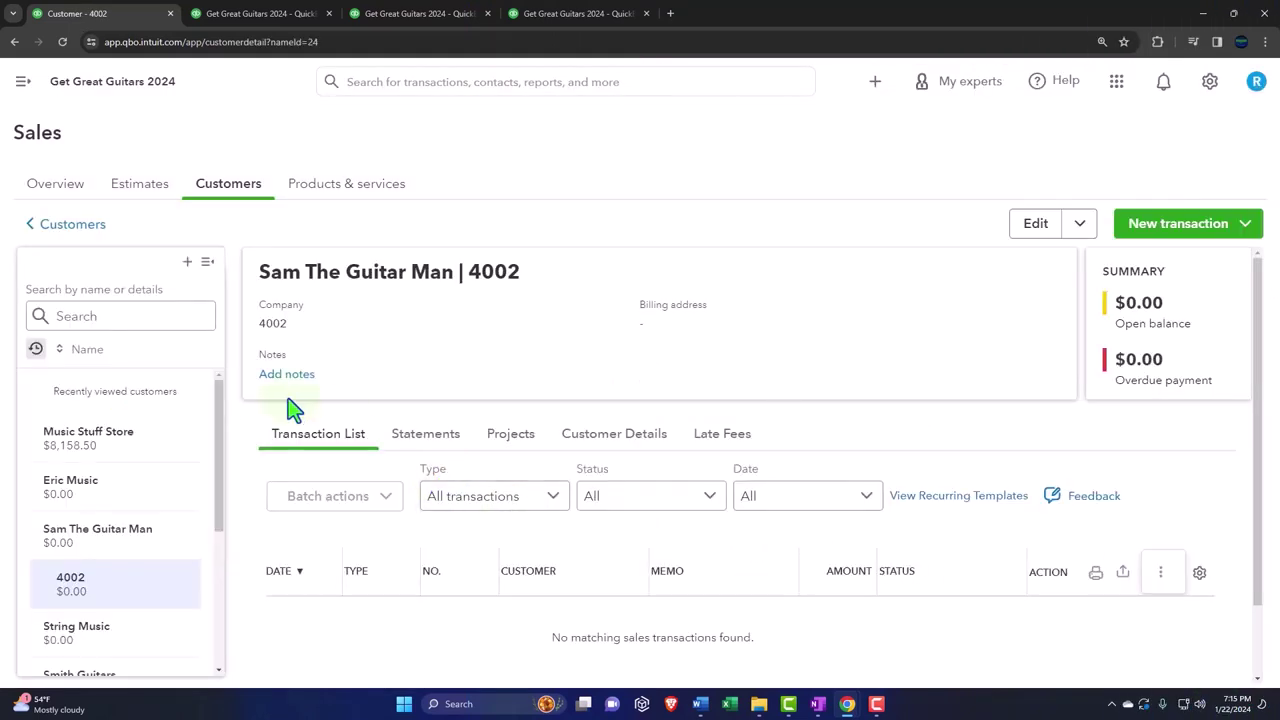
scroll(288, 398, down, 1)
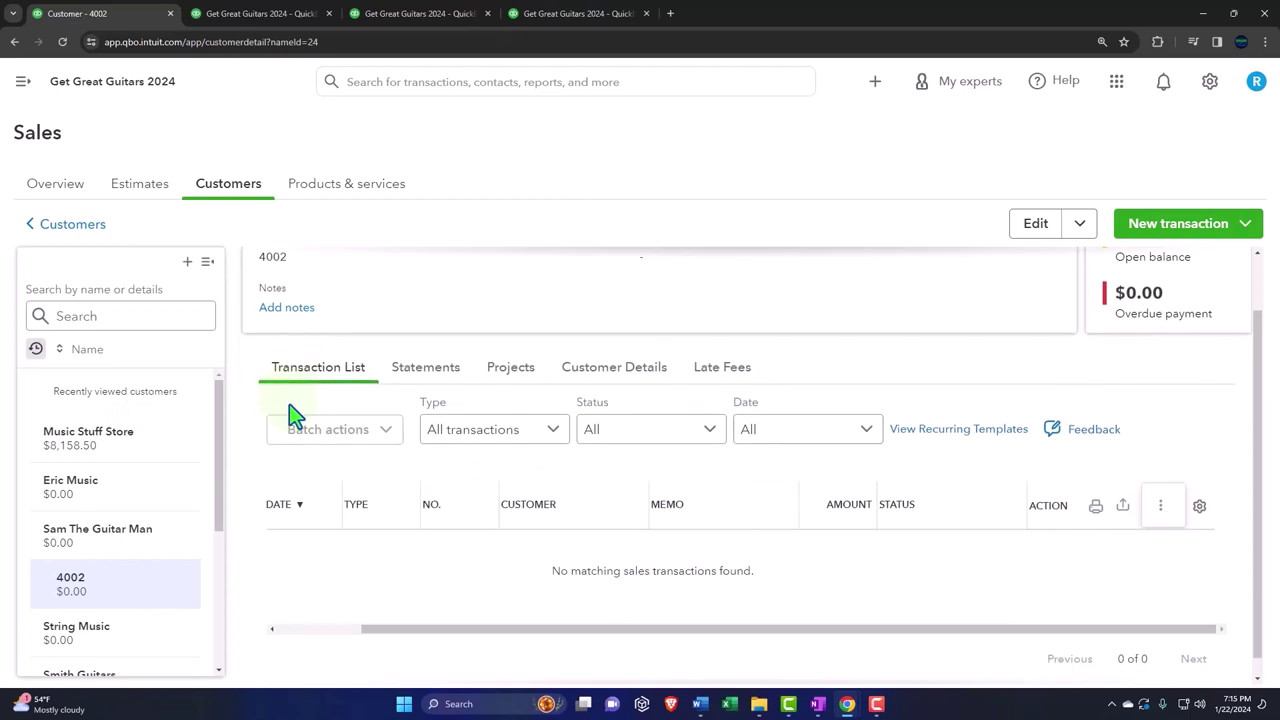
scroll(289, 404, up, 1)
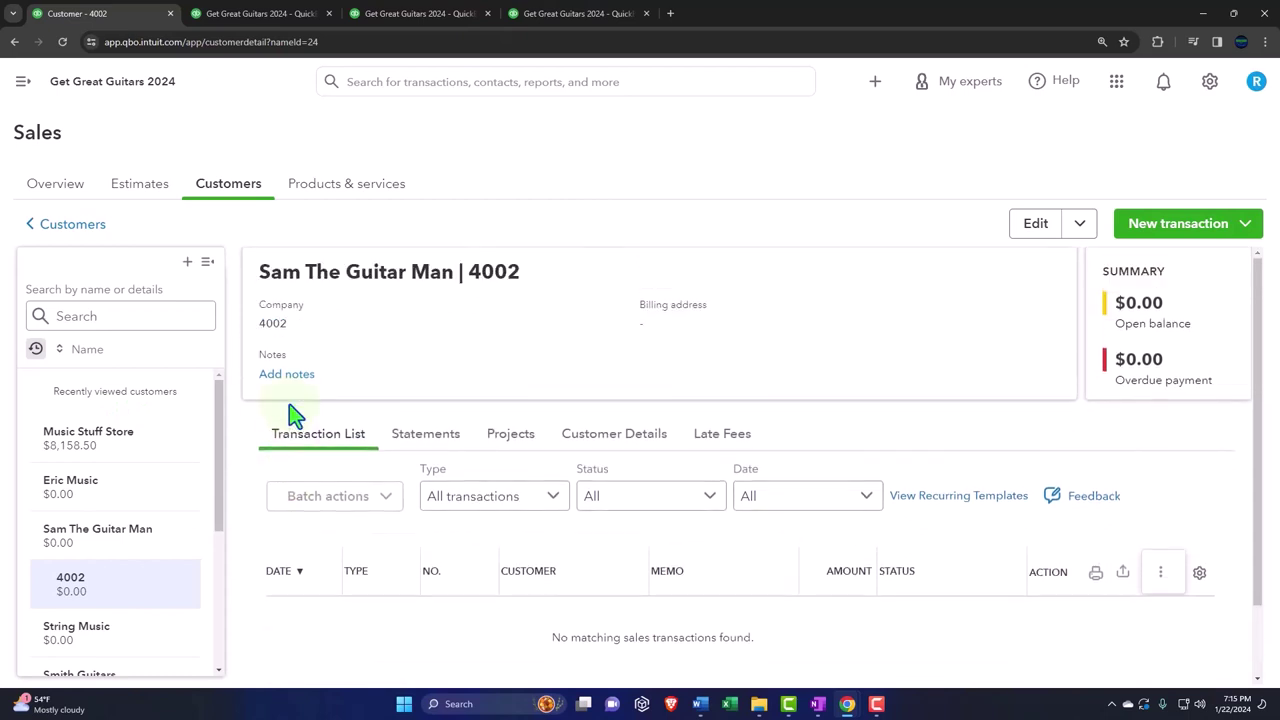
click(74, 230)
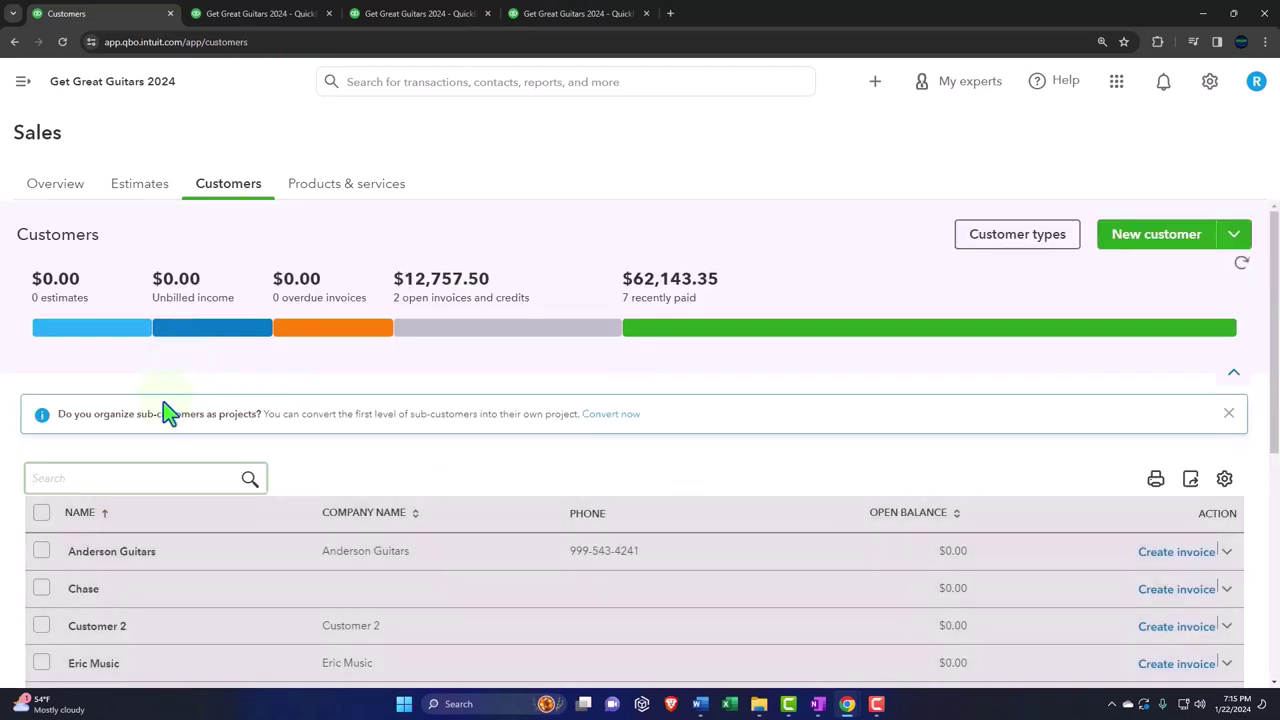
Examine the customer list to check how sub-customers 3005 and 4002 are placed under Jones Guitars and Sam The Guitar Man.
scroll(163, 412, down, 2)
scroll(163, 401, down, 4)
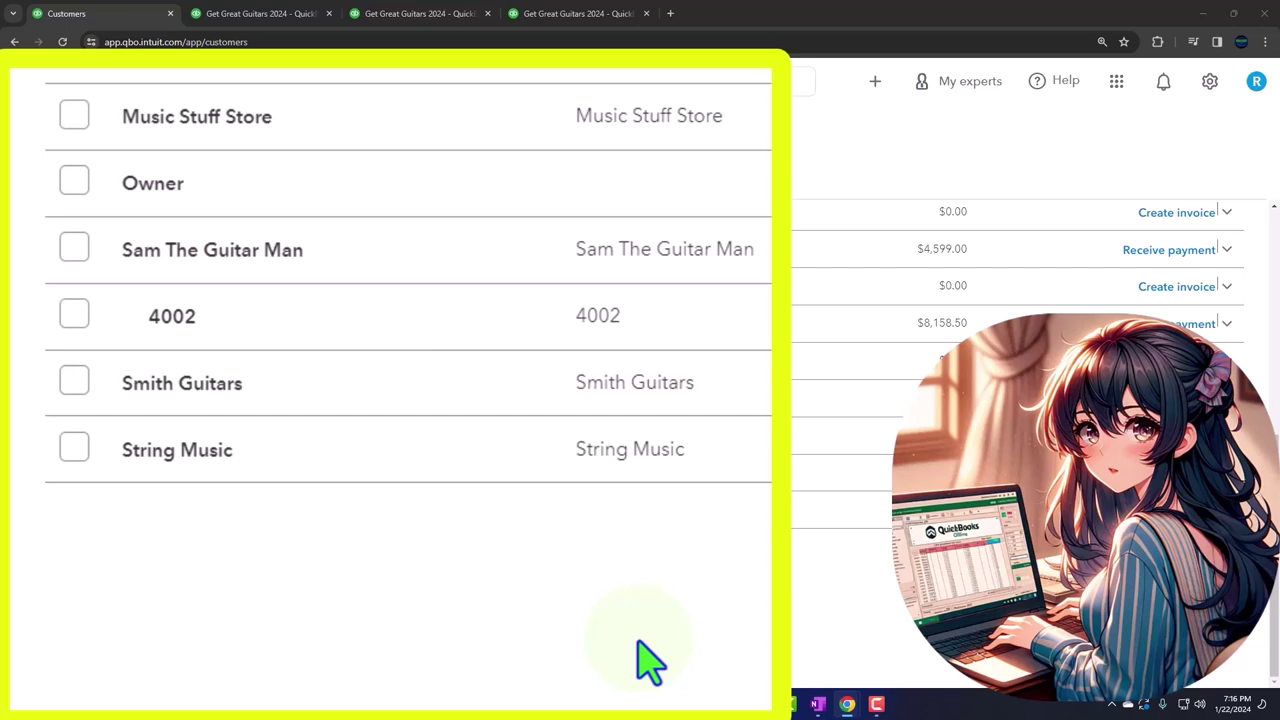
scroll(650, 660, up, 1)
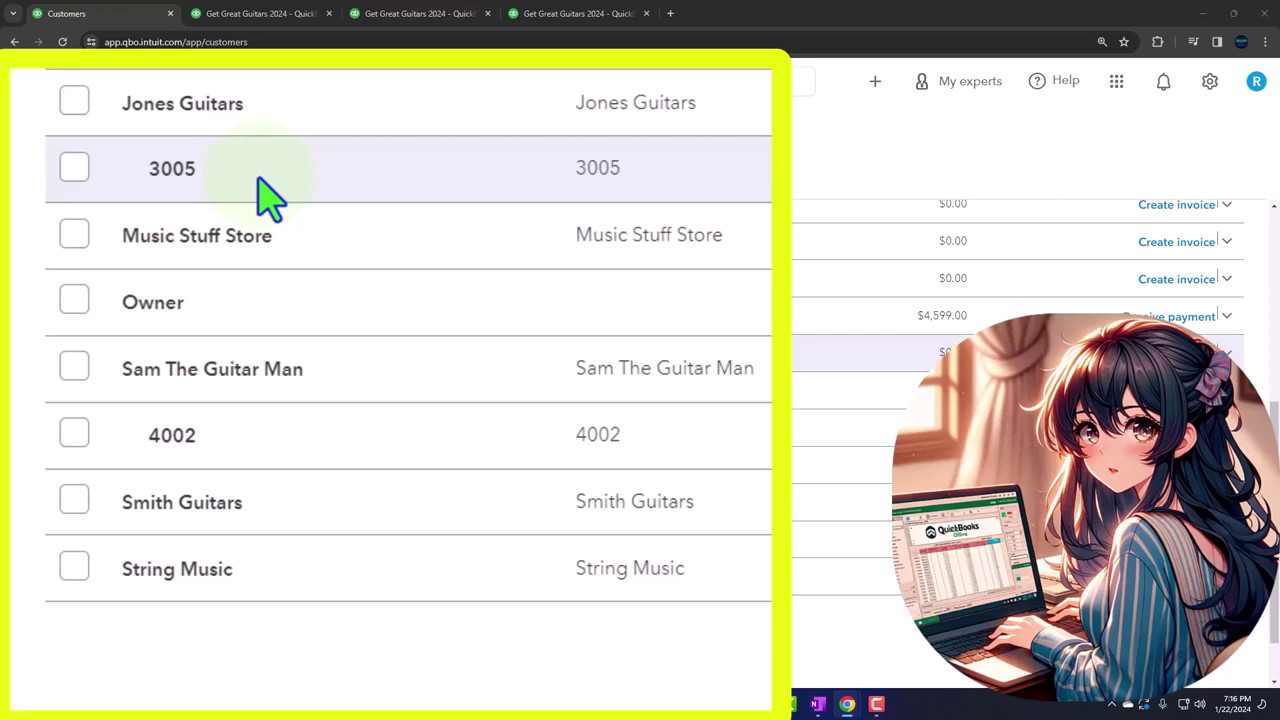
click(258, 180)
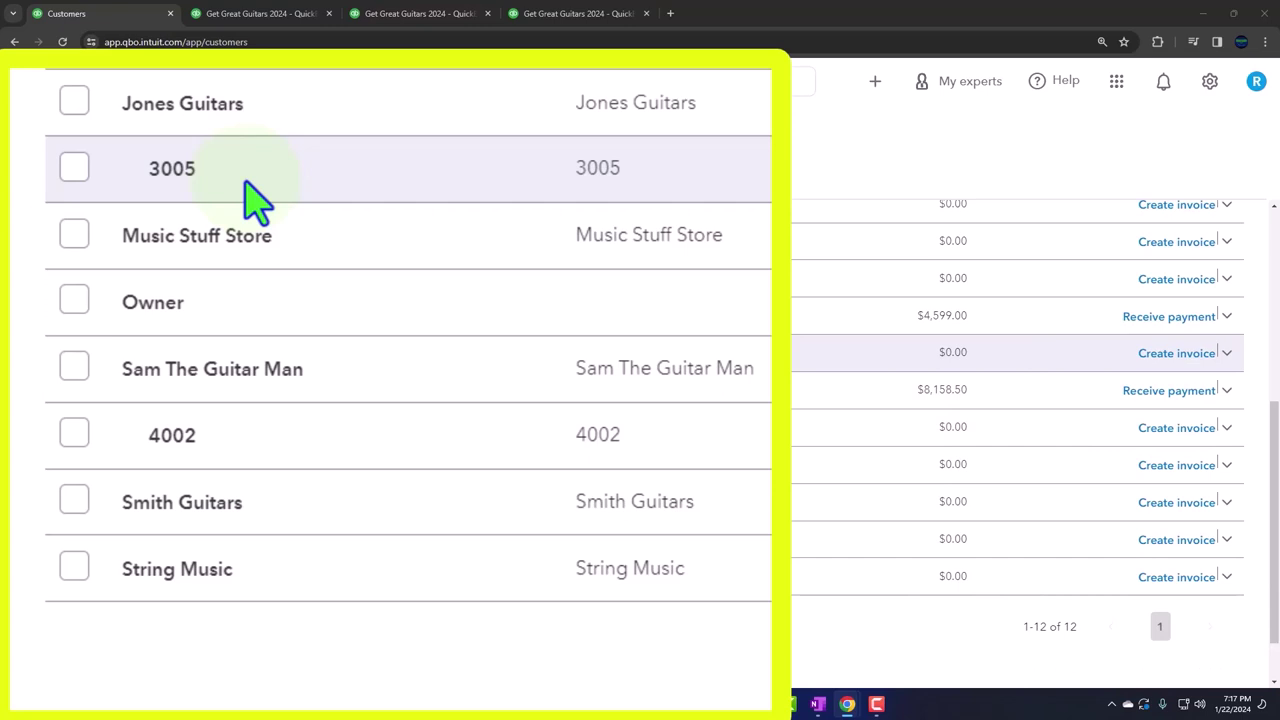
scroll(255, 200, up, 2)
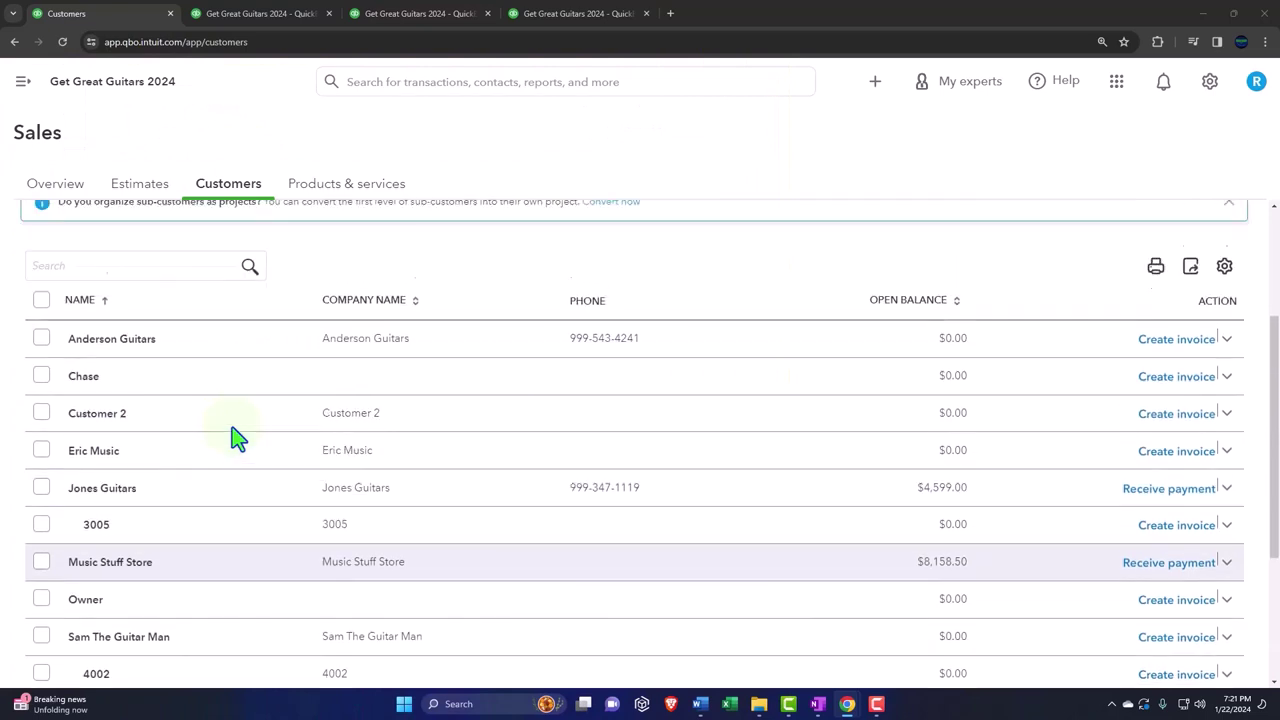
scroll(237, 437, up, 3)
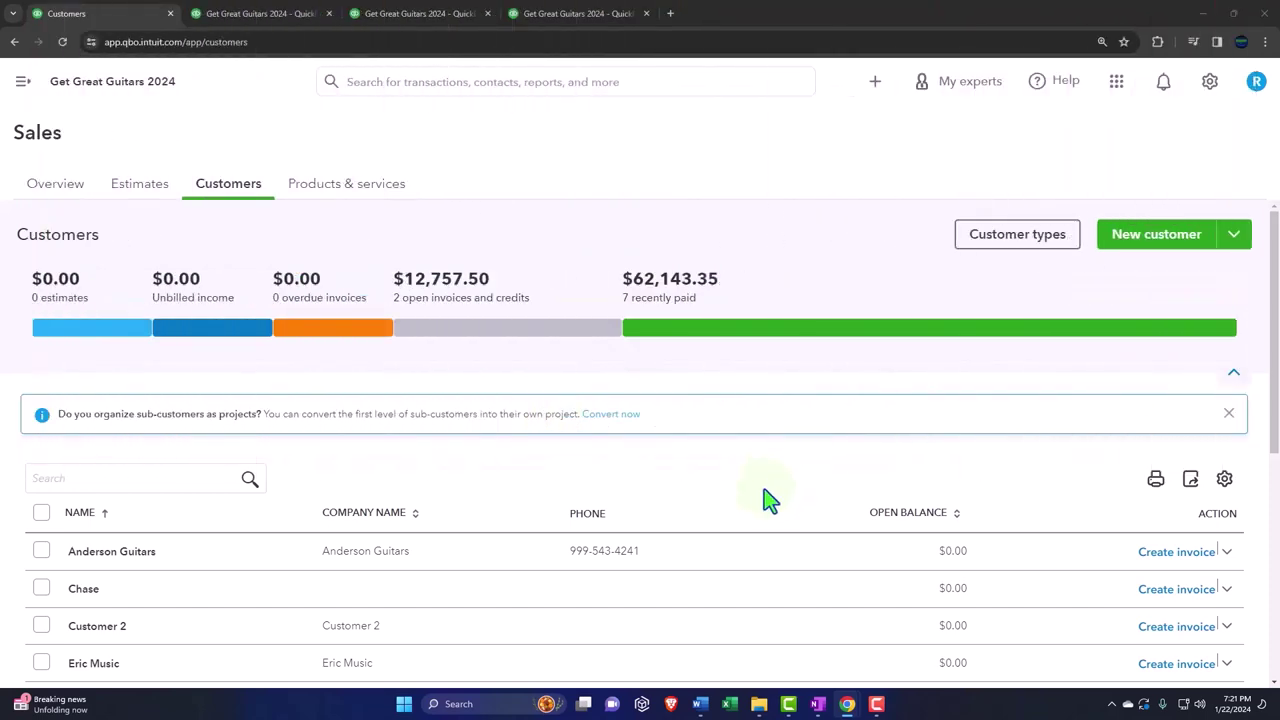
scroll(680, 520, down, 1)
scroll(603, 534, down, 4)
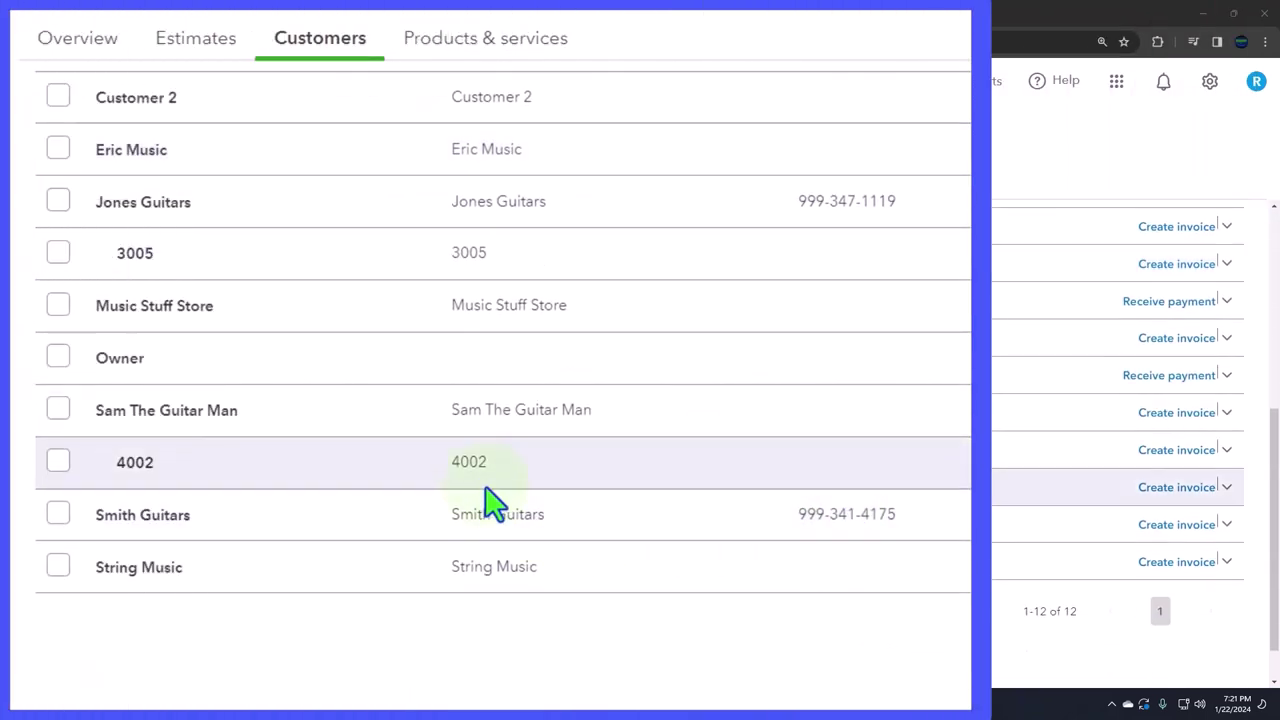